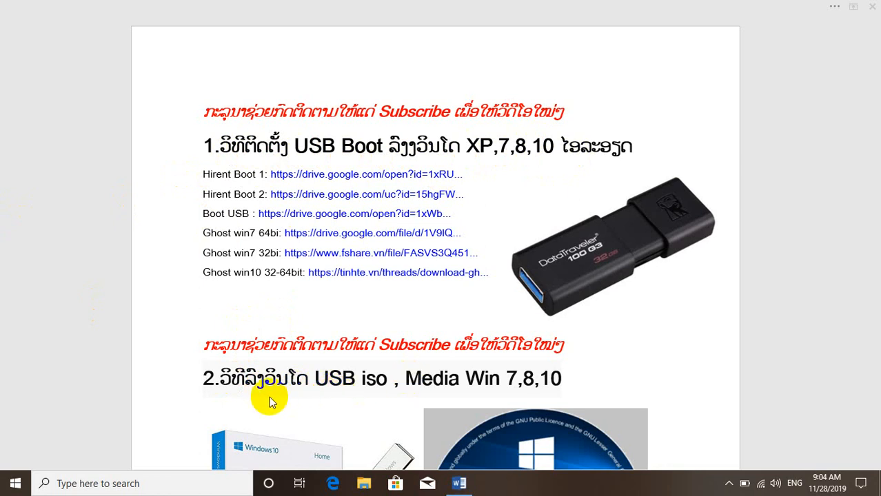
Step: Review the document's sections on creating a USB boot drive and installing Windows from USB ISO or media, including the download links
scroll(367, 391, down, 1)
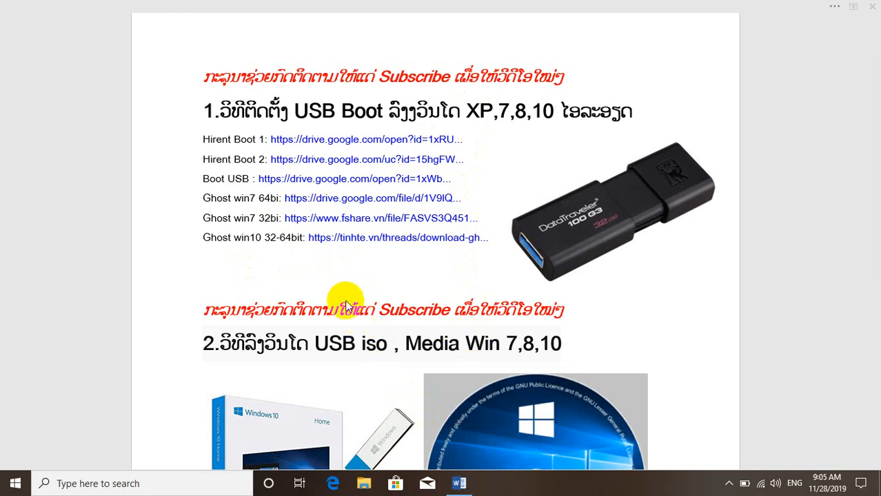
scroll(329, 216, up, 1)
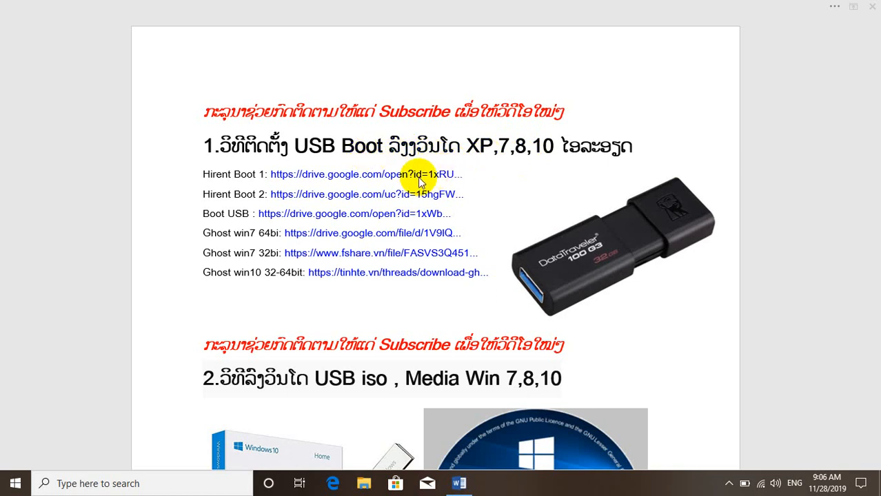
scroll(364, 218, down, 1)
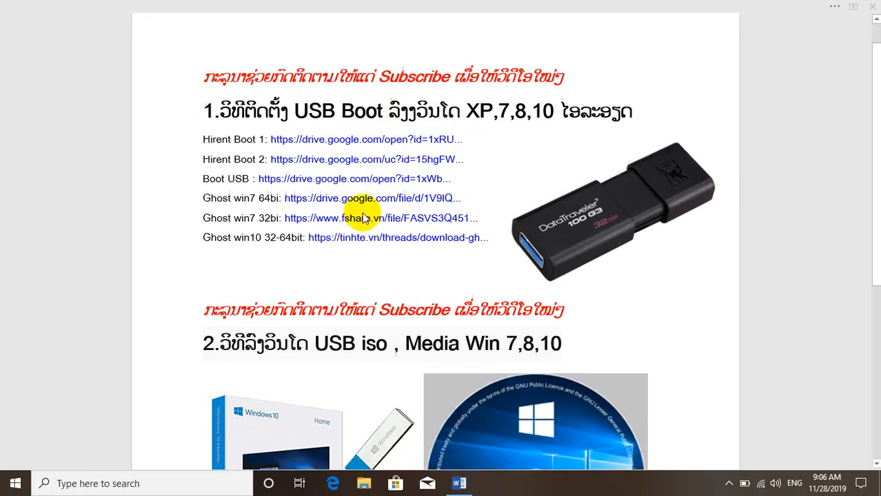
scroll(284, 264, down, 1)
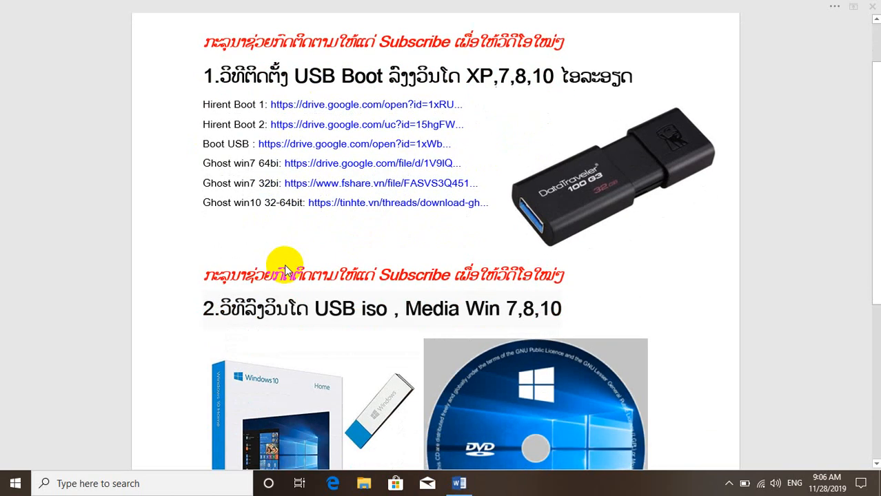
scroll(234, 310, down, 1)
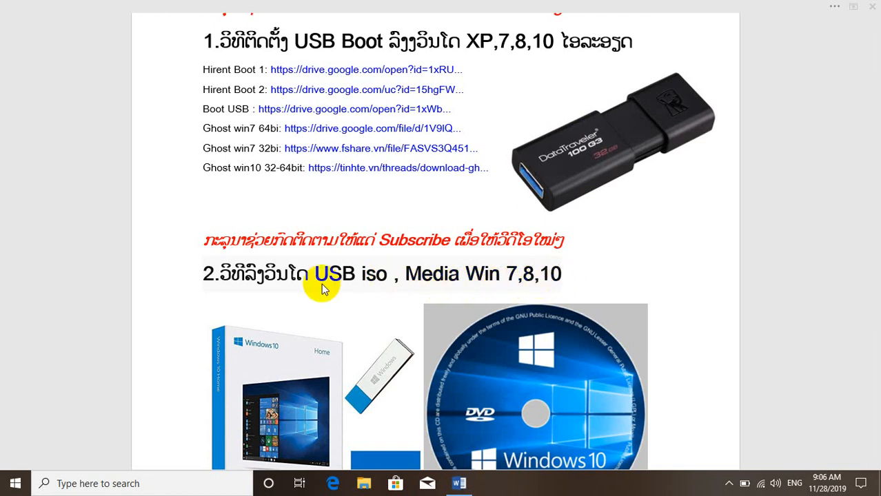
scroll(321, 290, down, 3)
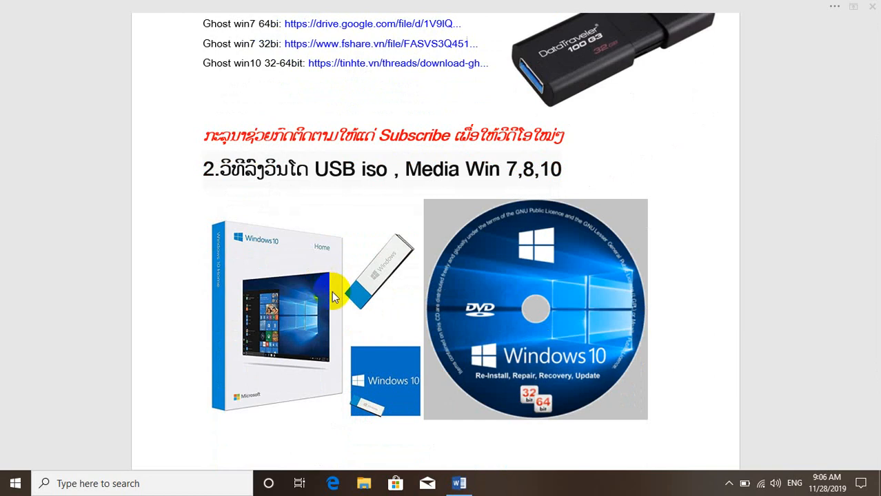
scroll(332, 291, up, 1)
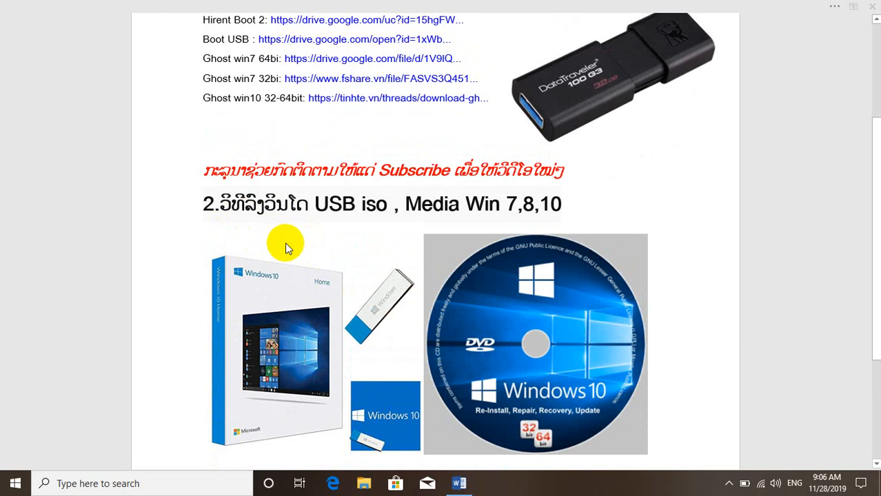
scroll(285, 243, down, 1)
scroll(390, 256, up, 1)
scroll(381, 240, up, 1)
scroll(351, 251, up, 1)
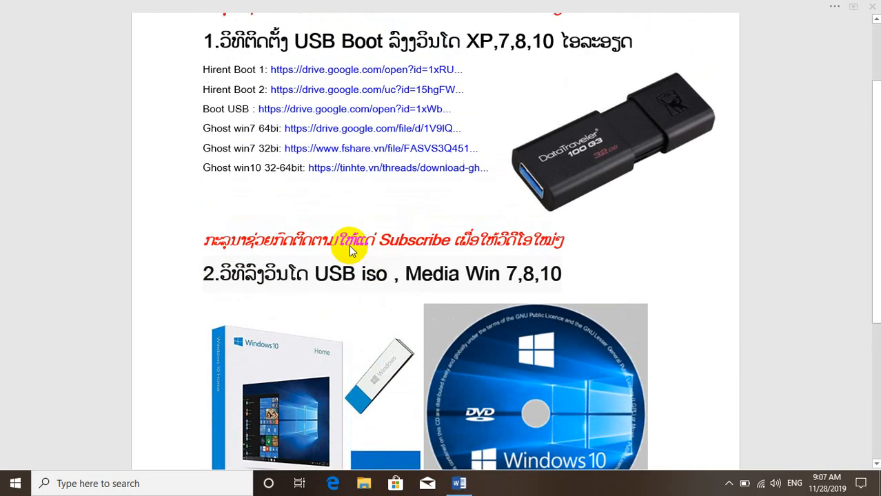
scroll(355, 304, down, 1)
scroll(496, 328, down, 1)
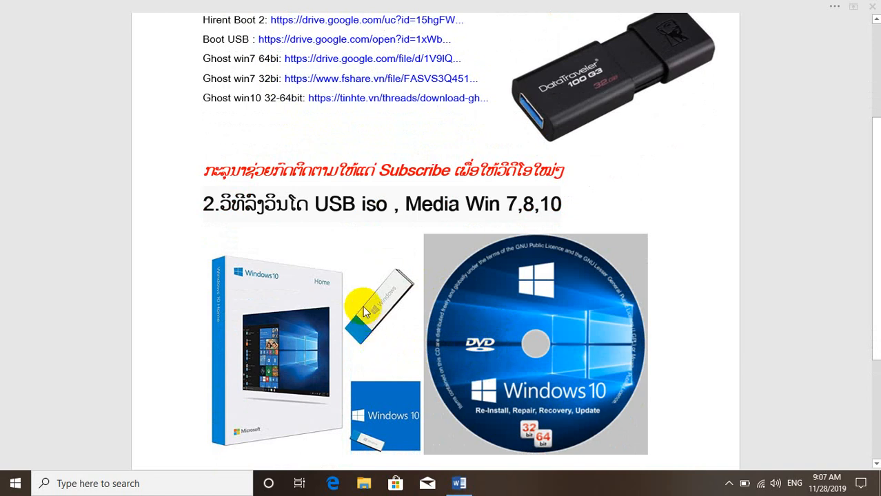
scroll(365, 211, up, 1)
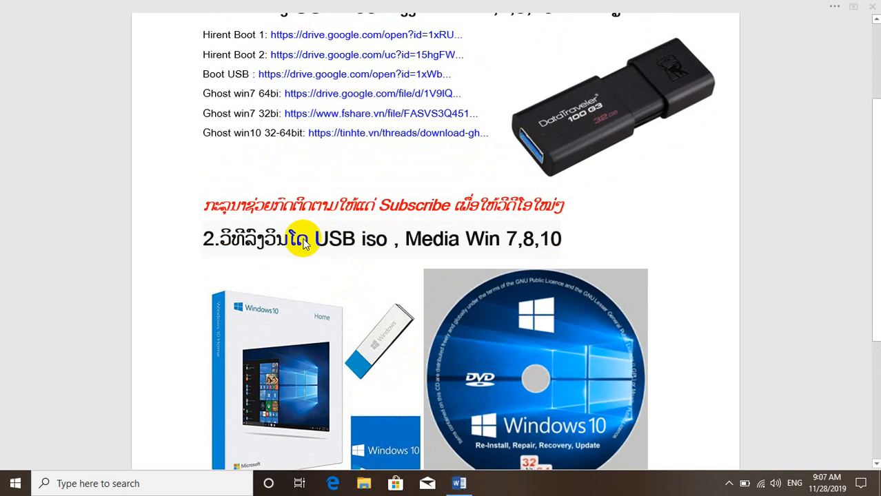
scroll(326, 276, down, 1)
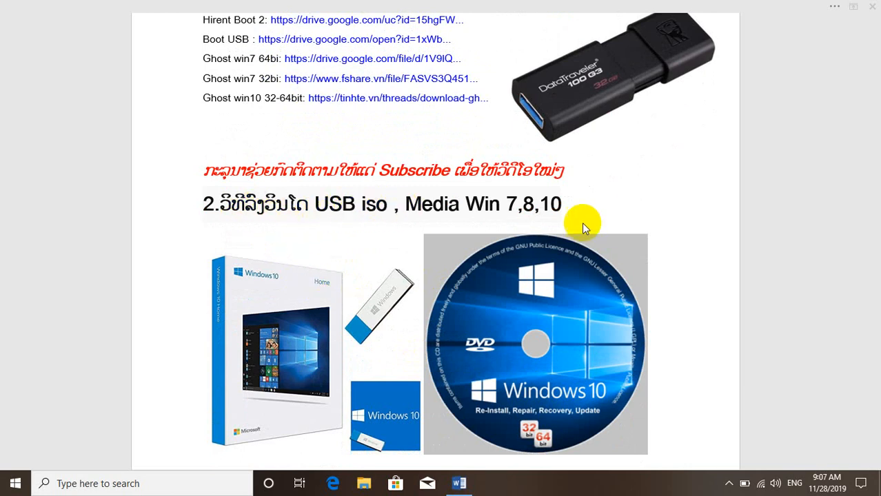
scroll(404, 279, up, 1)
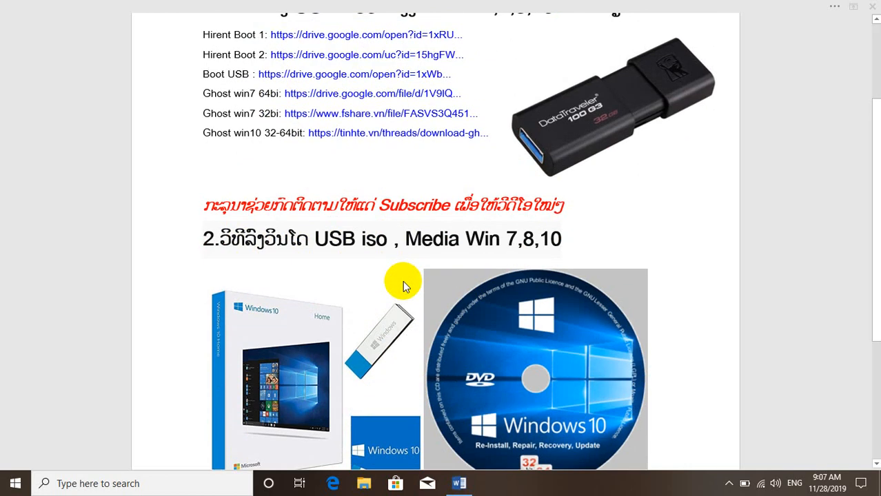
scroll(428, 270, up, 2)
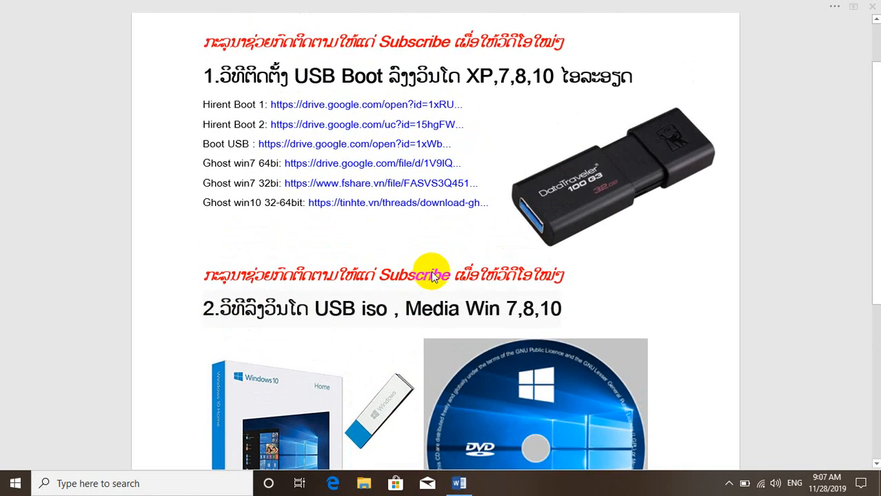
scroll(345, 150, up, 2)
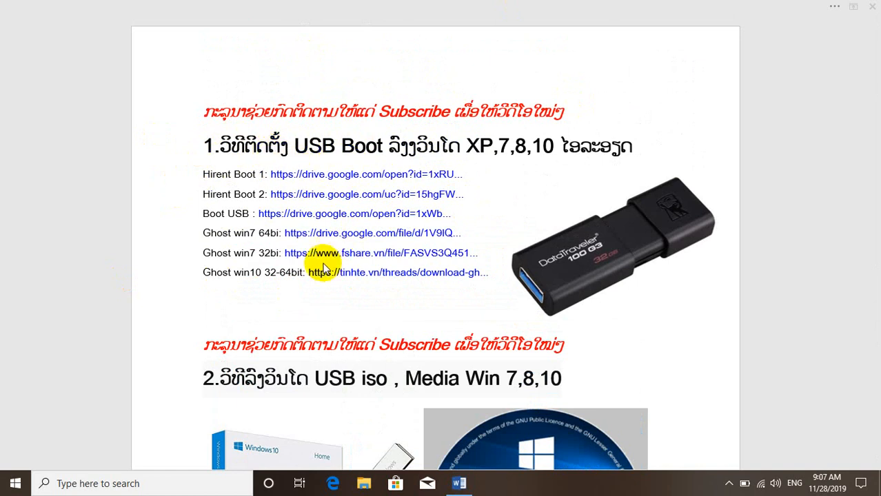
scroll(317, 261, down, 1)
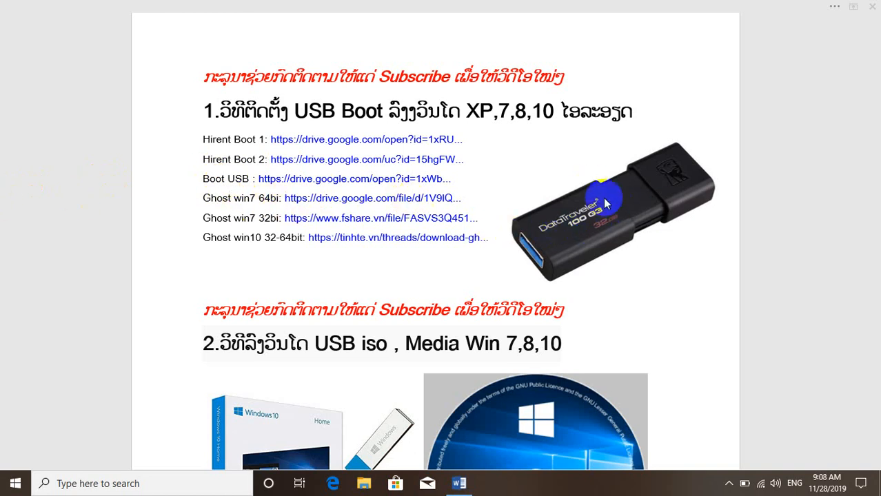
click(599, 221)
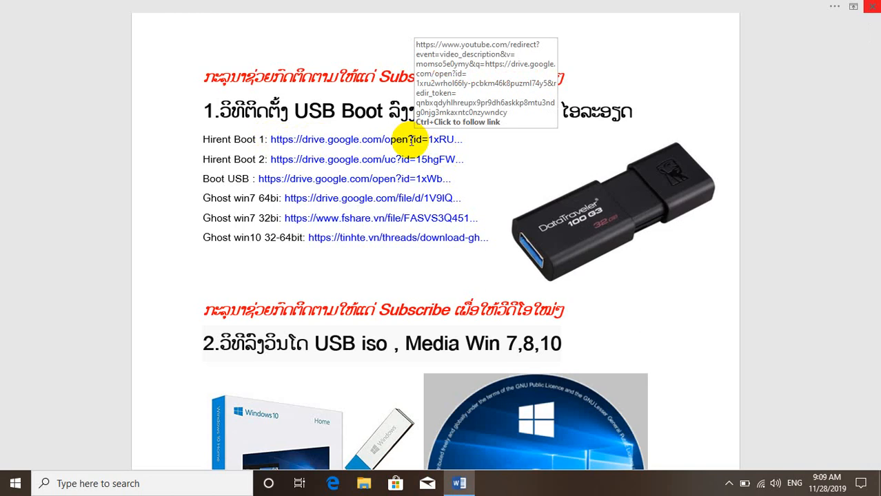
Step: Open the Hirent Boot 1 link in the Cốc Cốc browser, dismiss the translation offer and continue to the Google Drive site
click(410, 139)
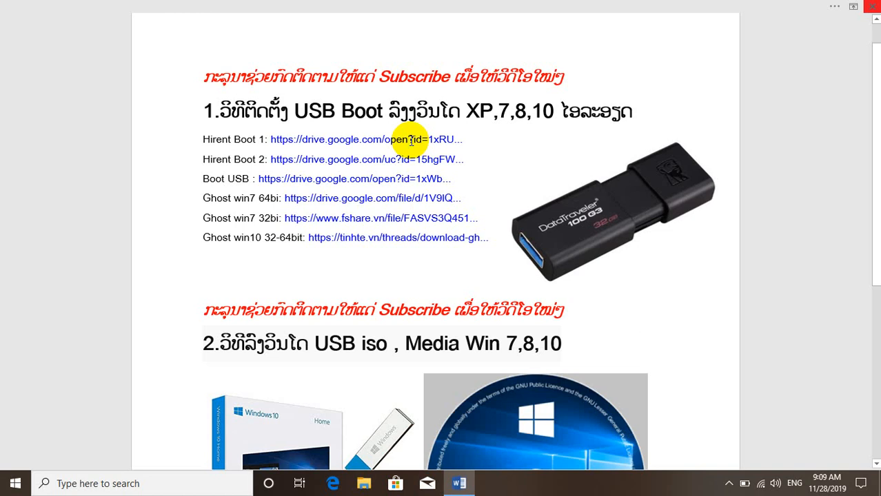
ctrl+click(376, 345)
click(376, 262)
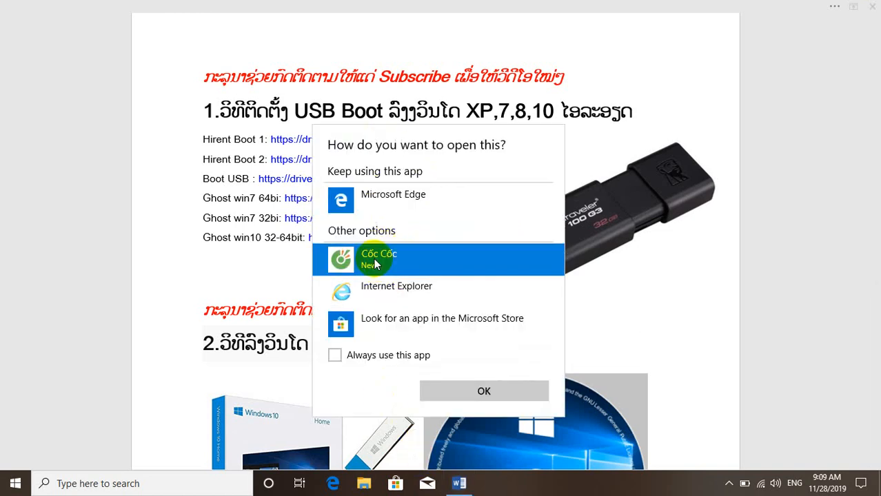
click(448, 392)
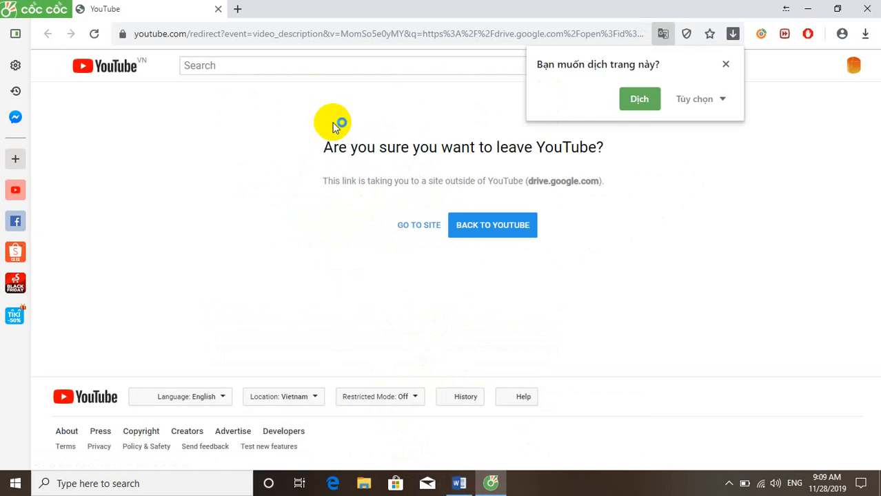
click(724, 66)
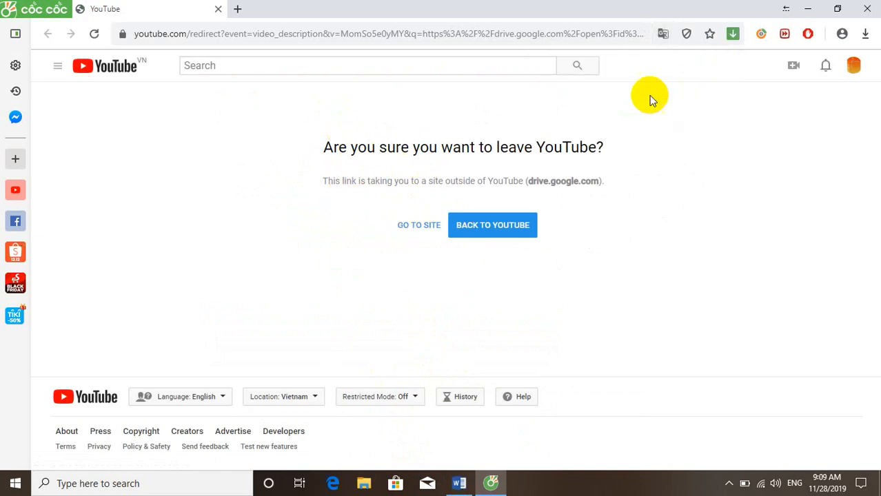
click(422, 227)
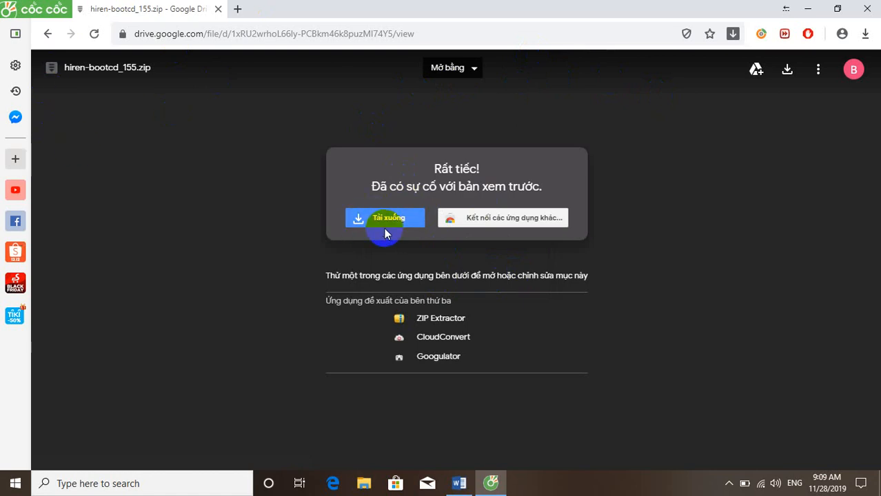
Step: Download hiren-bootcd_155.zip without a virus scan and switch back to the Word document
click(786, 72)
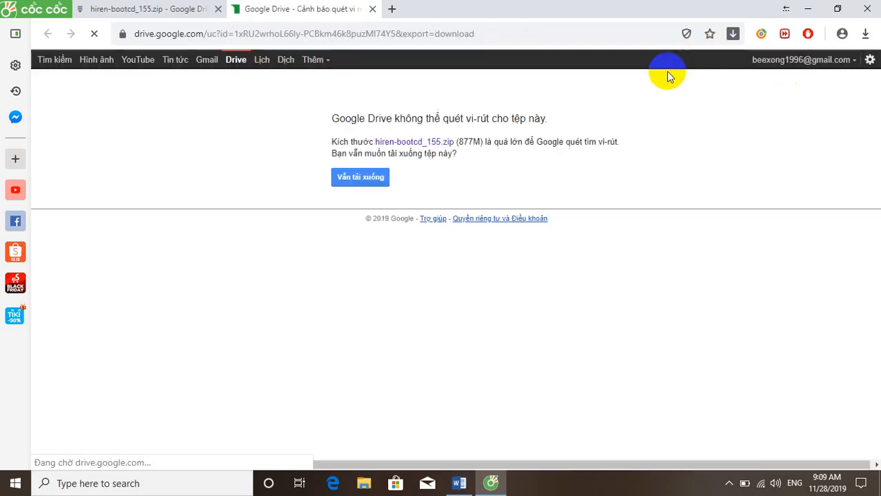
click(369, 178)
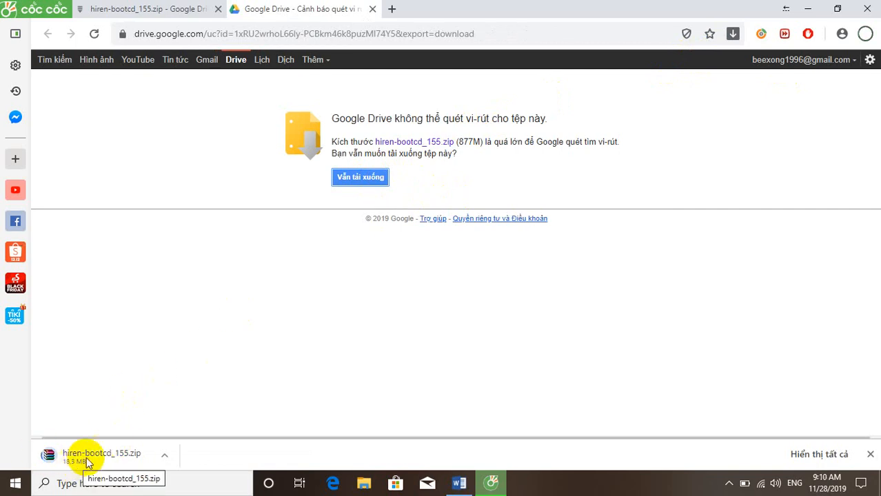
click(808, 9)
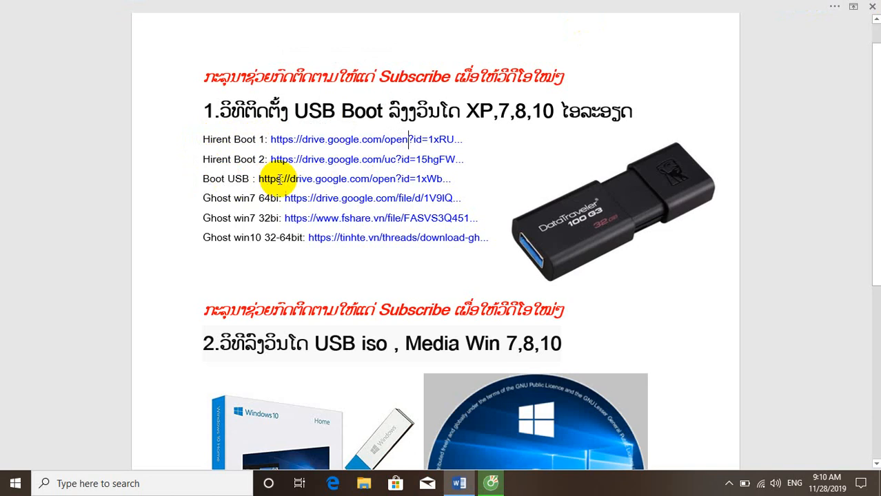
Step: Follow the document's Boot USB link through to Google Drive, then download and save grub4dos_11.zip
ctrl+click(332, 181)
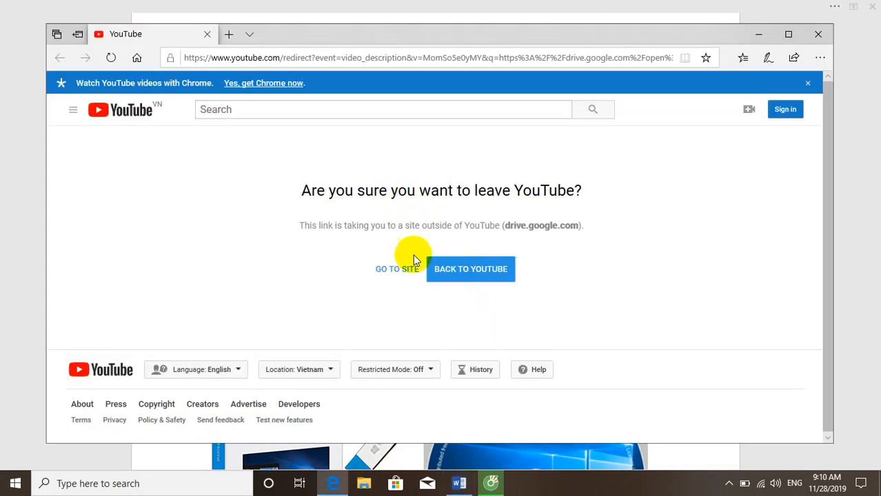
click(403, 270)
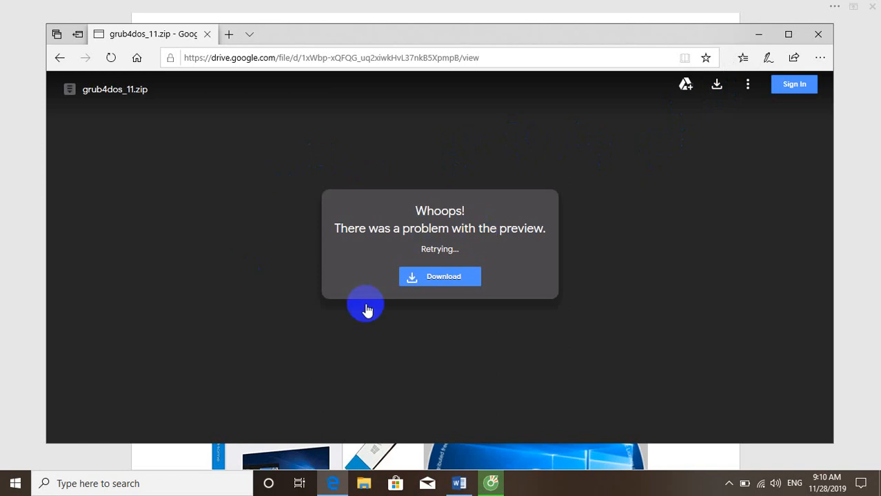
click(713, 93)
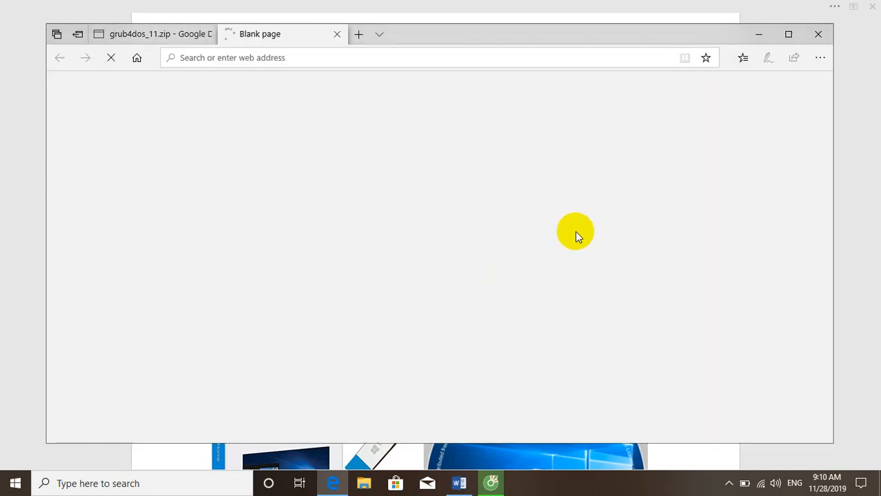
click(184, 36)
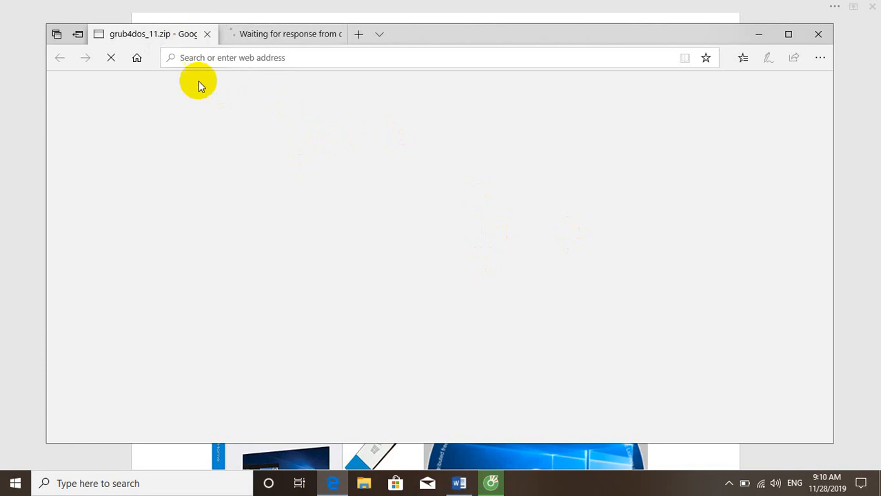
click(410, 273)
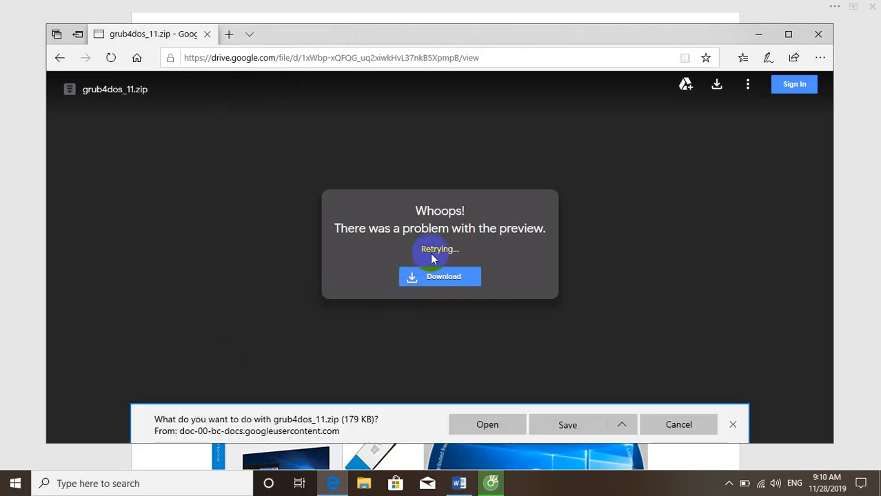
click(555, 429)
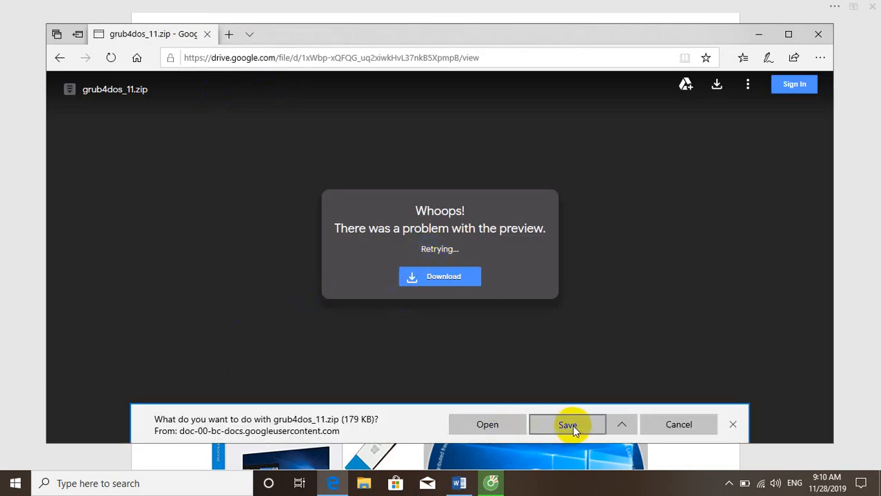
click(733, 425)
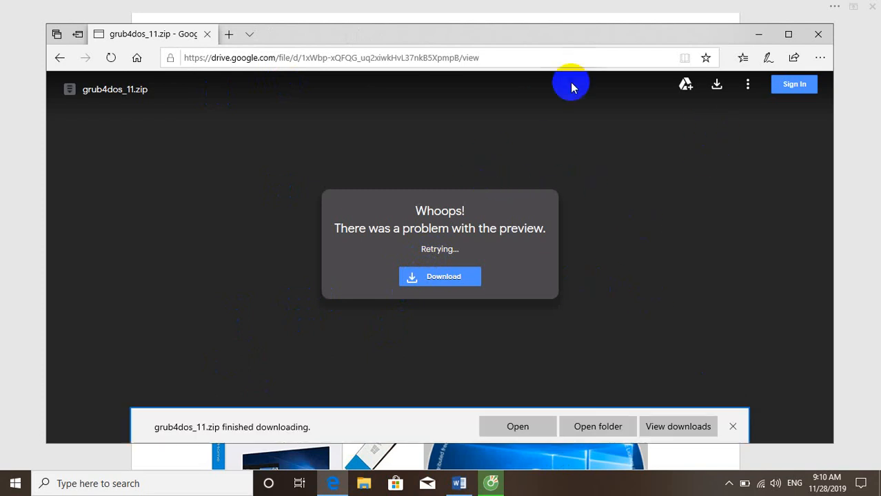
Step: Open the folder containing the downloaded grub4dos_11 archive and inspect the unfinished .crdownload file beside it
click(455, 286)
click(591, 432)
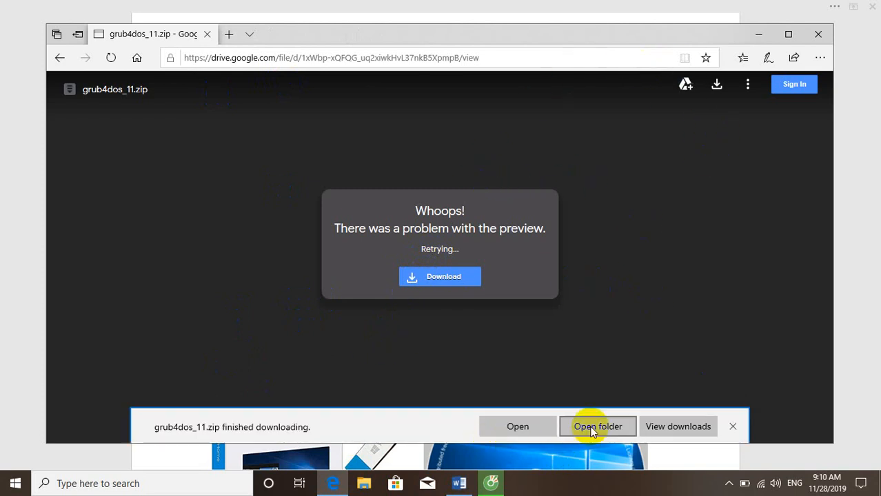
click(563, 430)
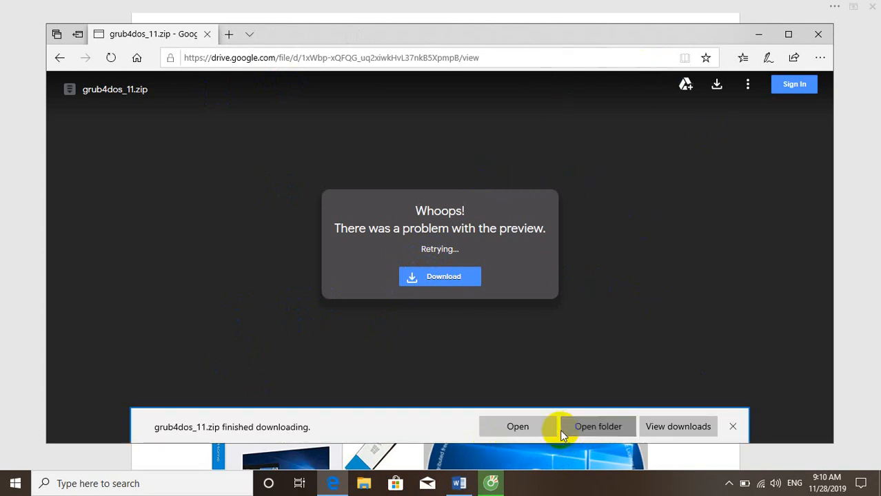
click(757, 43)
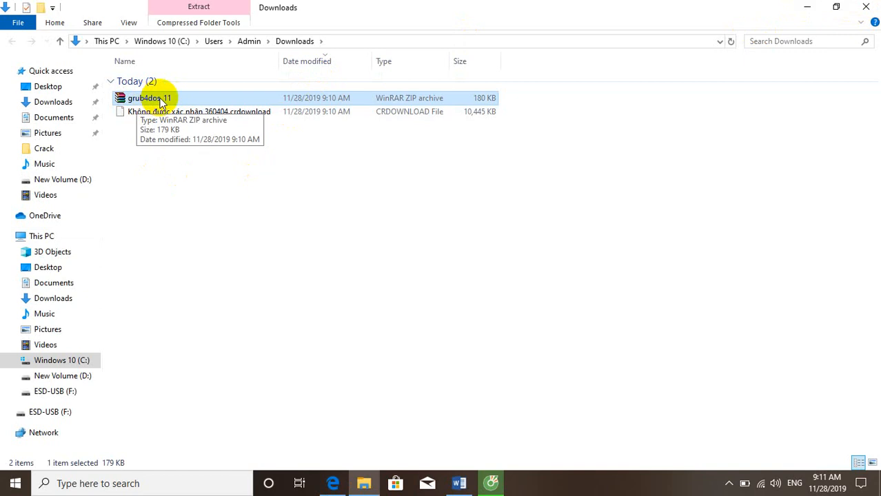
click(156, 112)
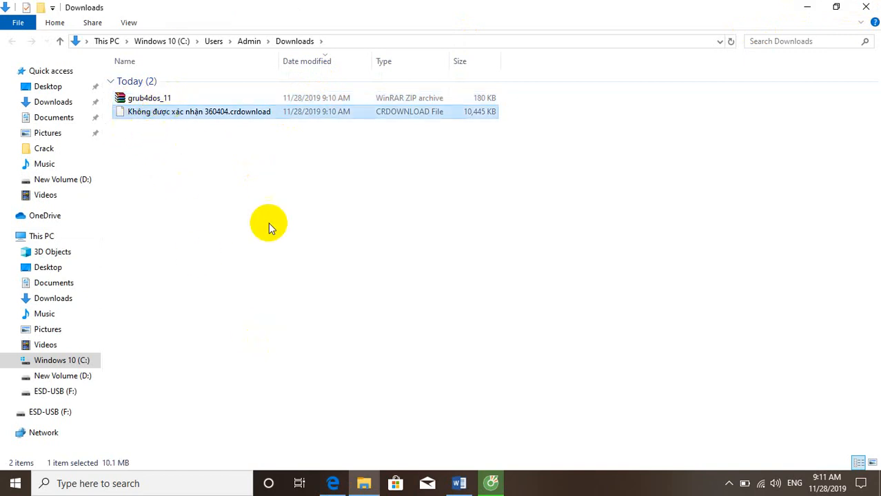
Step: Check the size of hiren-bootcd_155.zip on its Google Drive download page in Cốc Cốc, and return to the Word document
click(493, 486)
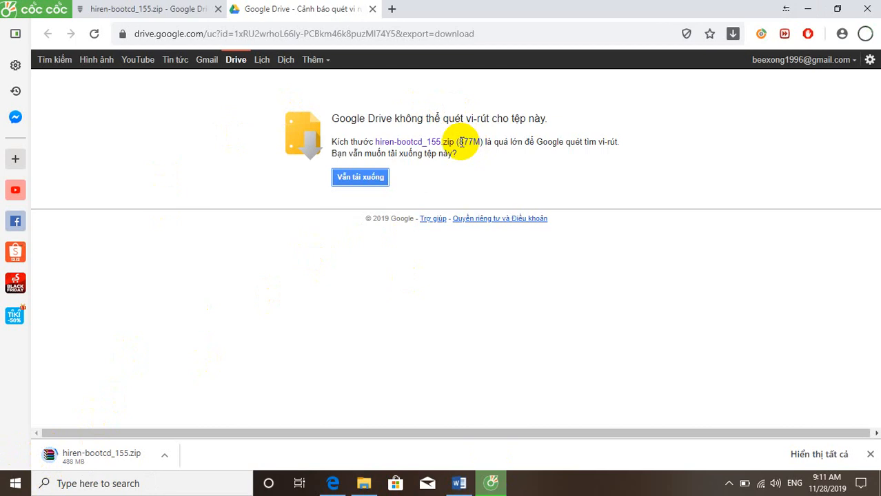
drag(459, 141, 482, 141)
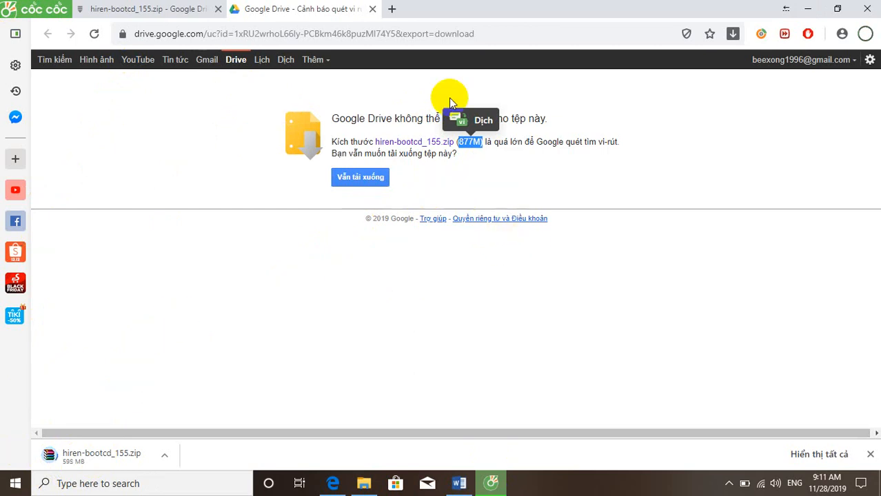
click(458, 482)
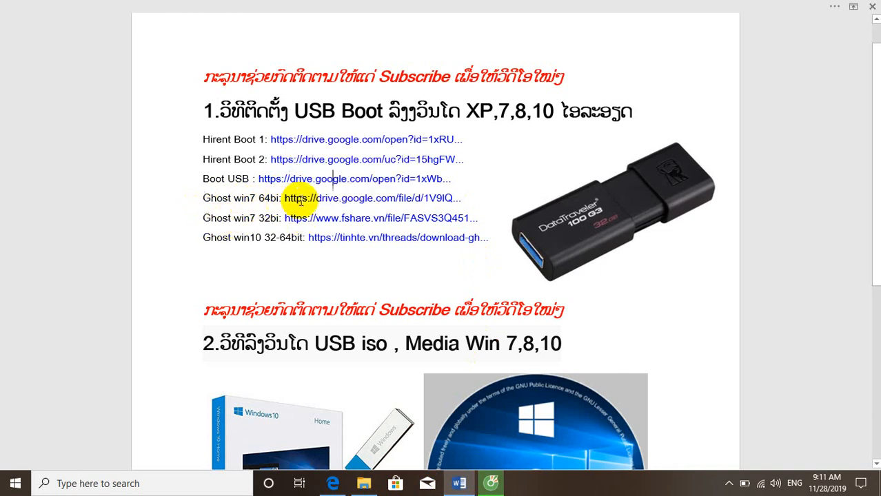
Step: Follow the Ghost win7 64bi link through to its Google Drive virus-scan page, and minimize the browser without downloading the file
ctrl+click(356, 199)
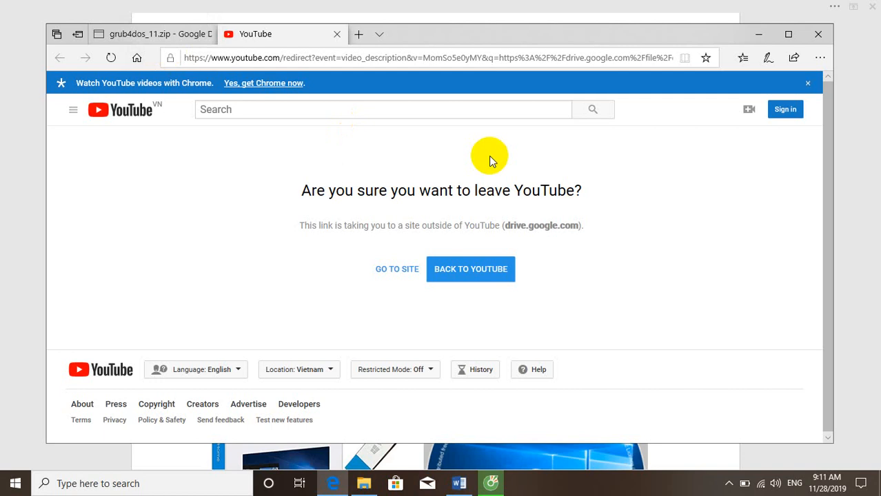
click(399, 272)
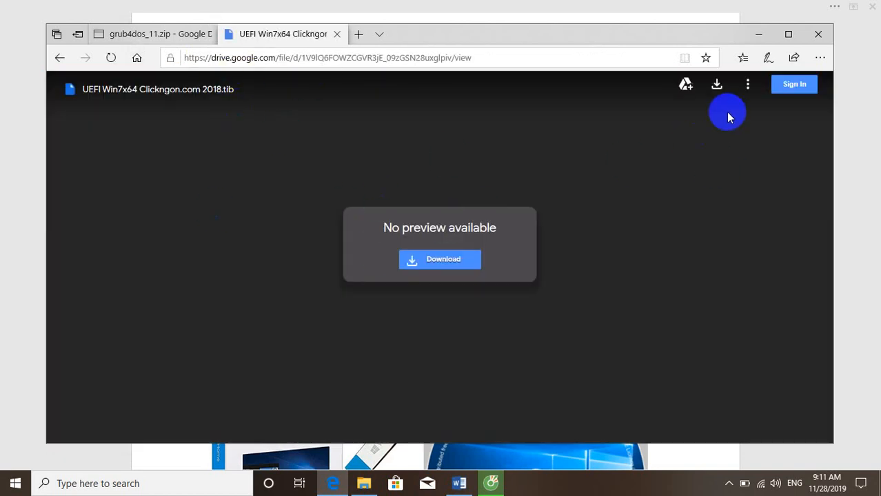
click(717, 86)
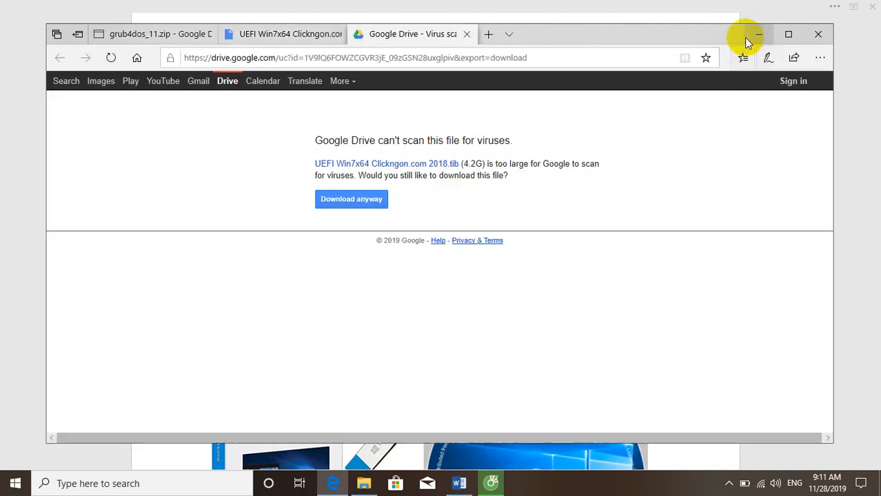
click(755, 33)
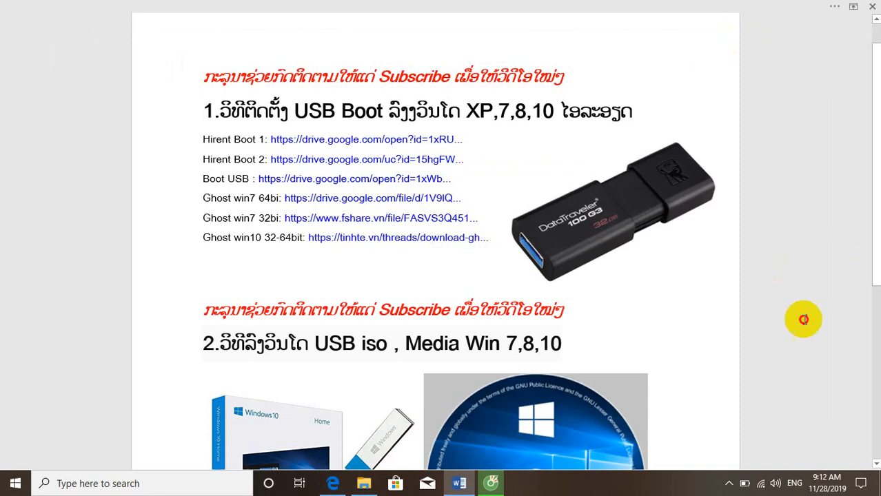
Step: Look through the files on New Volume (D:) in File Explorer for the Windows 10 ghost image, and return to the Word document
scroll(797, 319, down, 3)
click(364, 484)
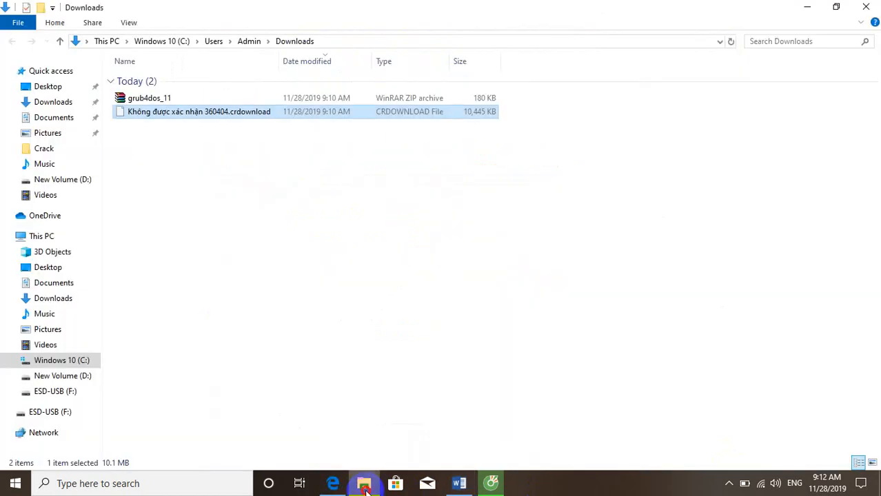
drag(215, 225, 104, 123)
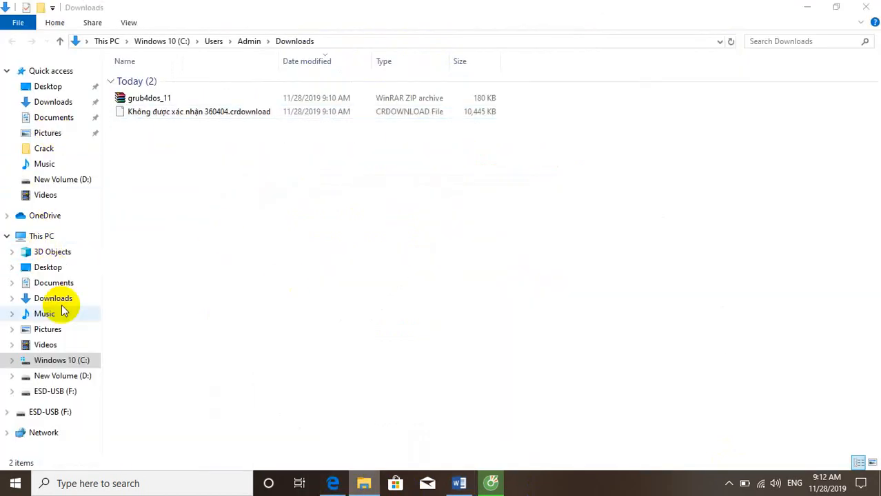
click(64, 378)
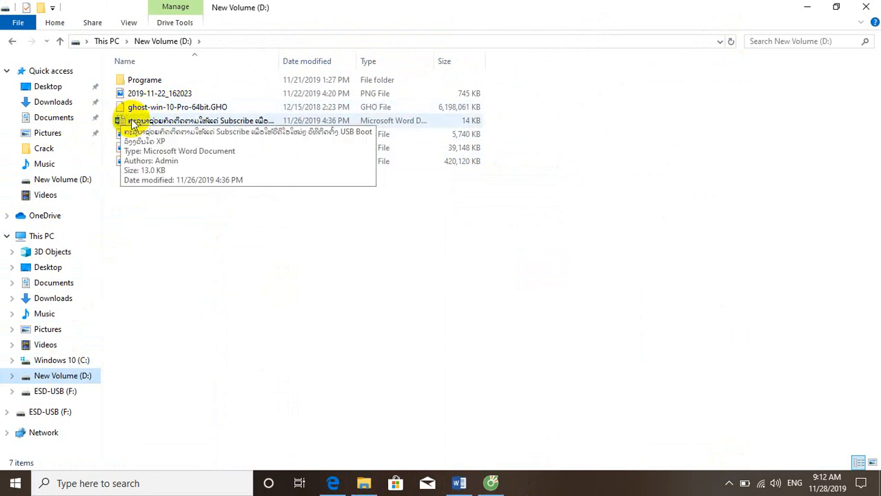
click(855, 9)
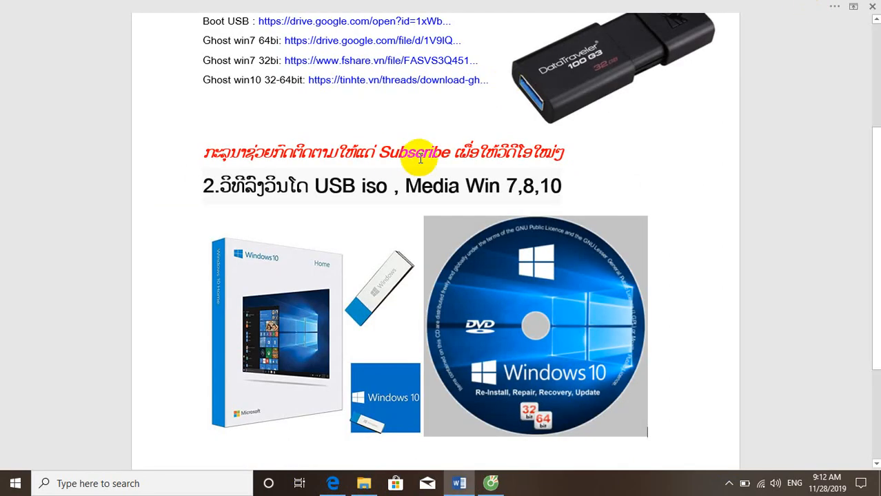
Step: Follow the document's Ghost win10 32-64bit link and continue past the YouTube redirect to the tinhte.vn site
ctrl+scroll(360, 361, down, 1)
scroll(234, 179, up, 2)
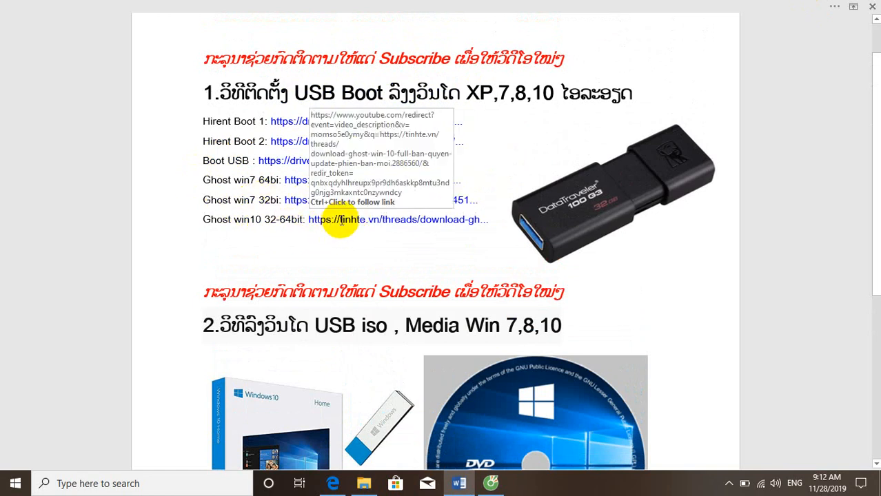
ctrl+click(340, 220)
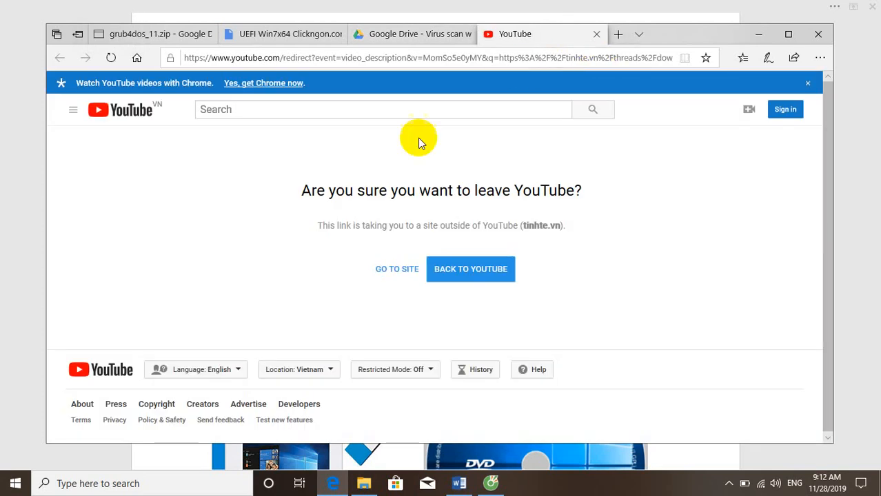
click(395, 269)
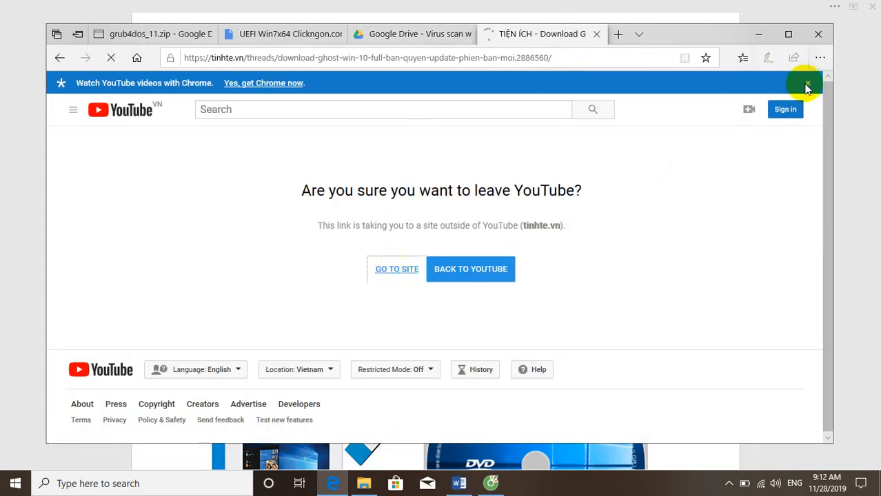
Step: Examine the tinhte.vn thread's Ghost Win 10 download links and the MD5 codes listed below them
scroll(205, 249, down, 3)
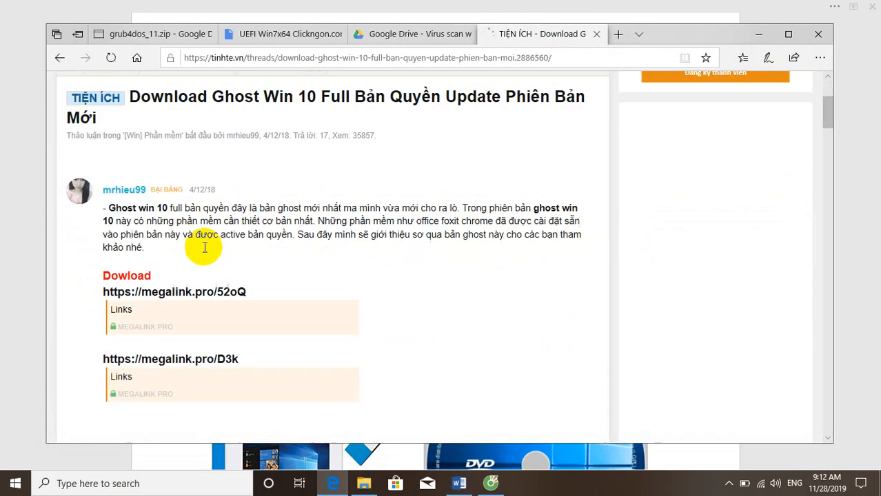
scroll(186, 269, down, 3)
scroll(153, 285, up, 2)
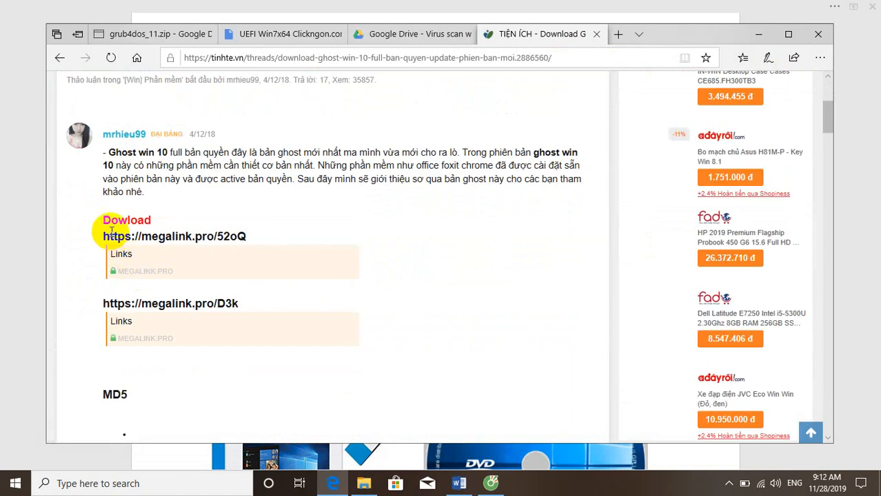
scroll(127, 227, down, 2)
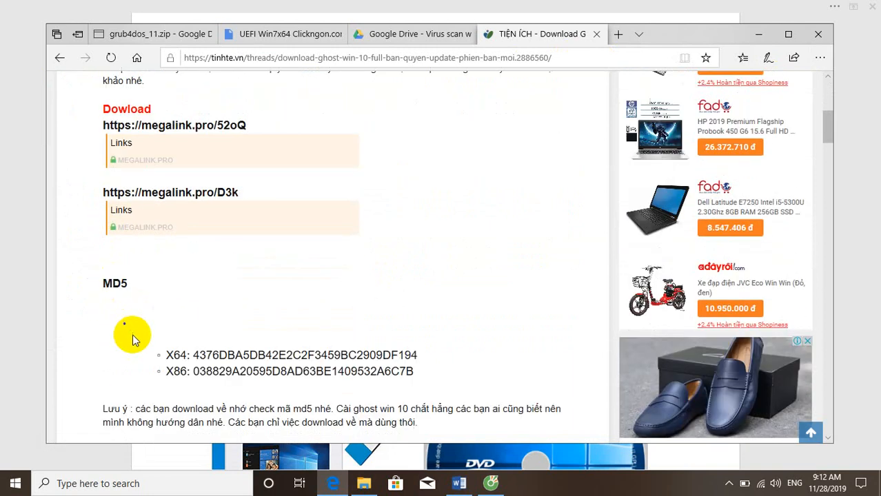
scroll(133, 340, down, 1)
scroll(128, 217, up, 1)
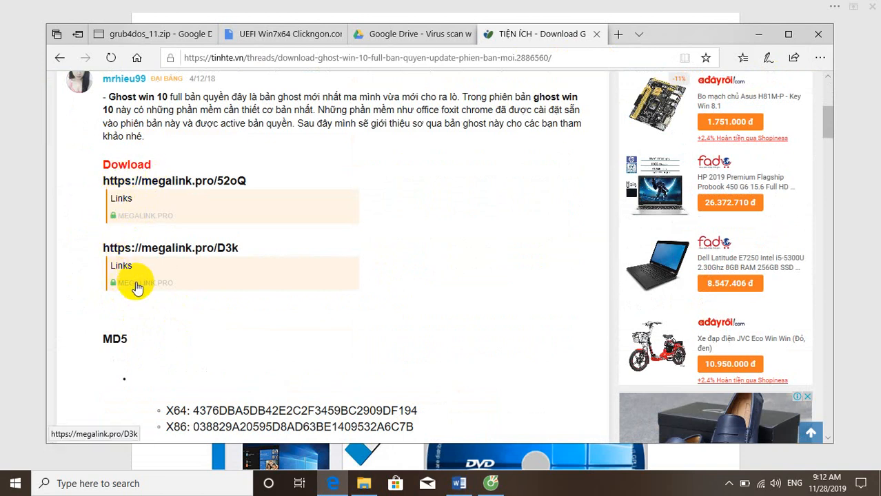
scroll(314, 147, up, 4)
scroll(413, 179, up, 1)
scroll(5, 335, down, 3)
scroll(135, 349, down, 2)
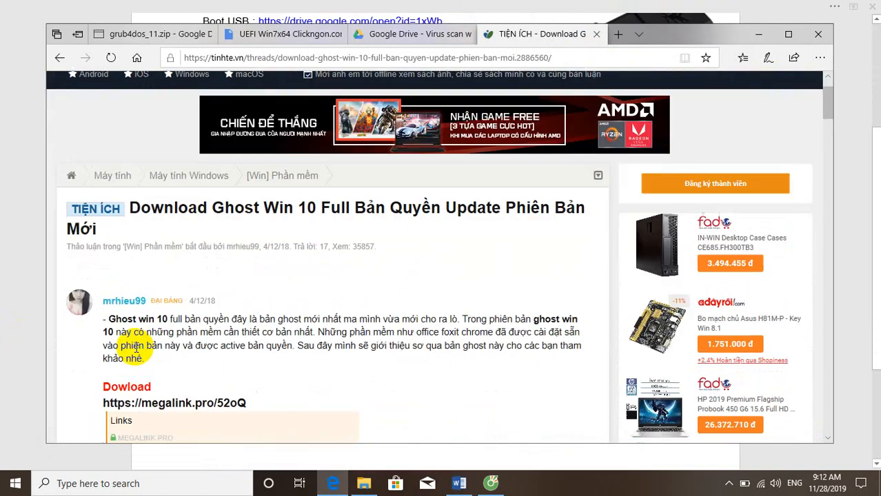
scroll(103, 345, down, 2)
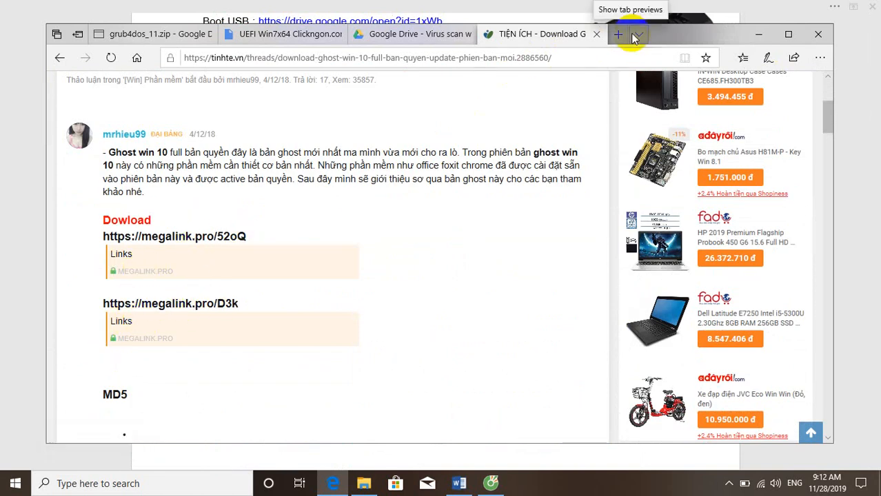
Step: Close the browser with all its tabs, enabling the option to always close all tabs
click(820, 35)
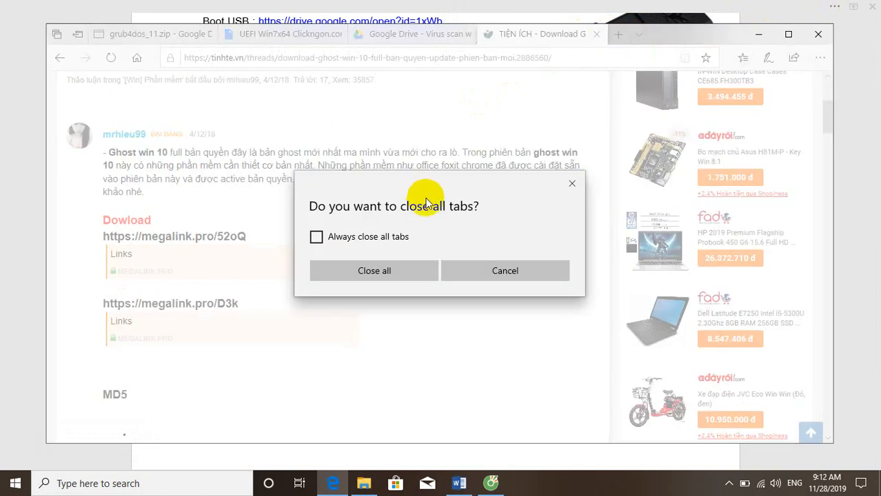
click(317, 237)
click(354, 273)
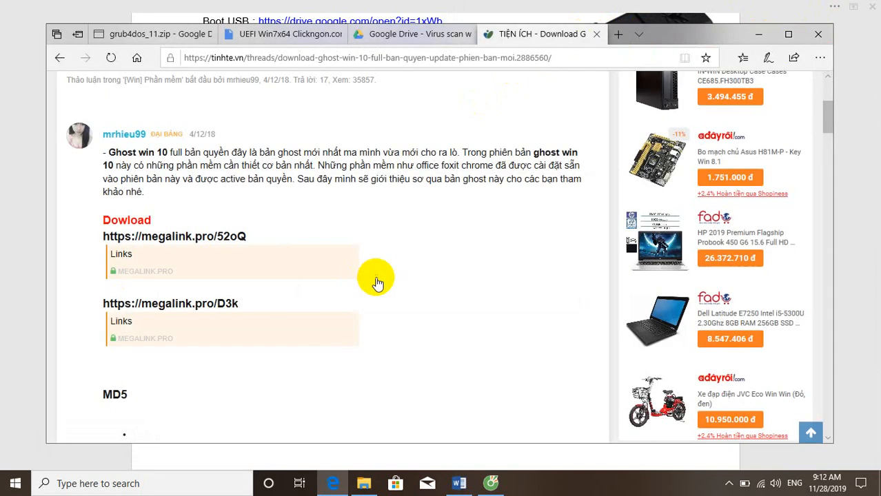
scroll(426, 254, up, 5)
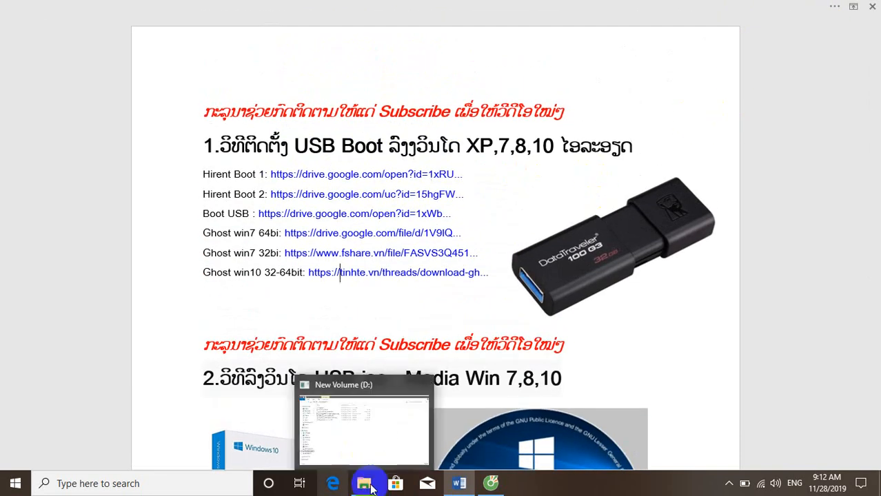
Step: Check the Downloads folder for the hiren-bootcd_155 and grub4dos_11 archives, with a brief look back at the Word document
click(361, 488)
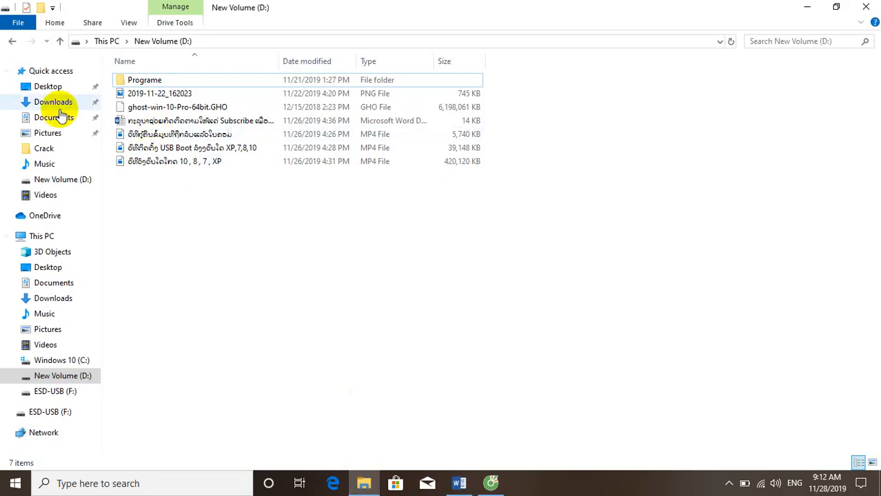
click(48, 104)
click(142, 114)
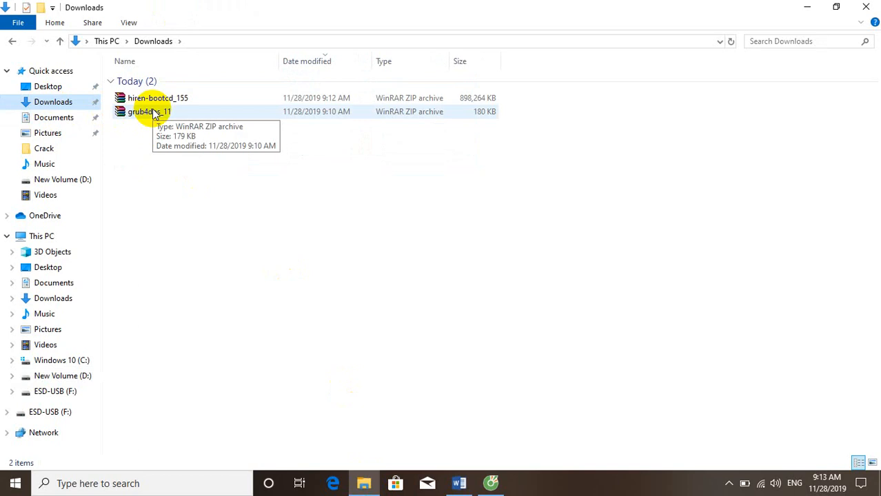
click(241, 221)
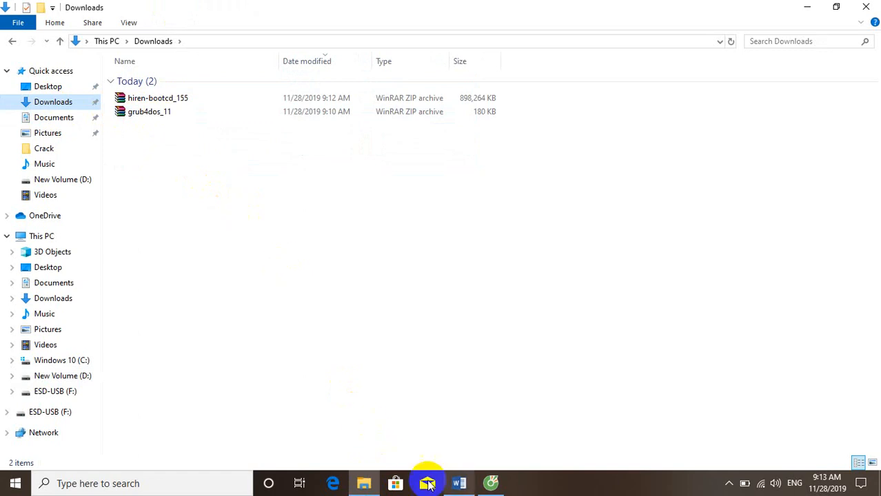
click(459, 483)
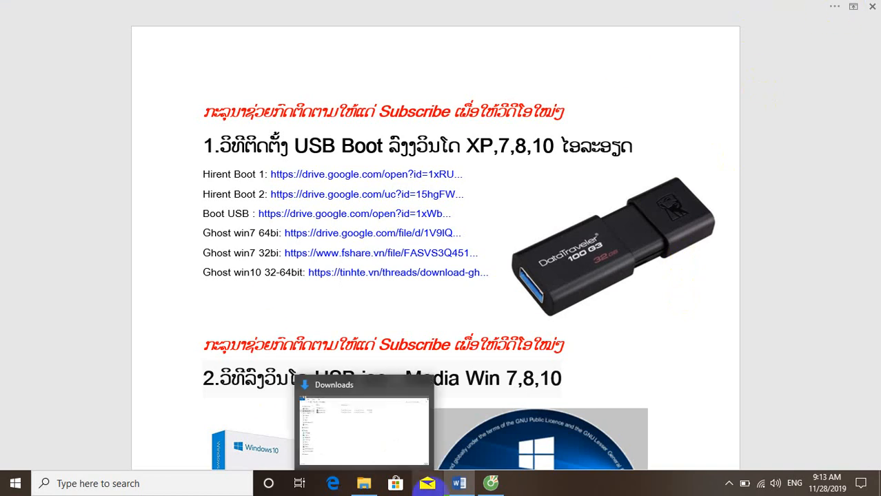
click(367, 389)
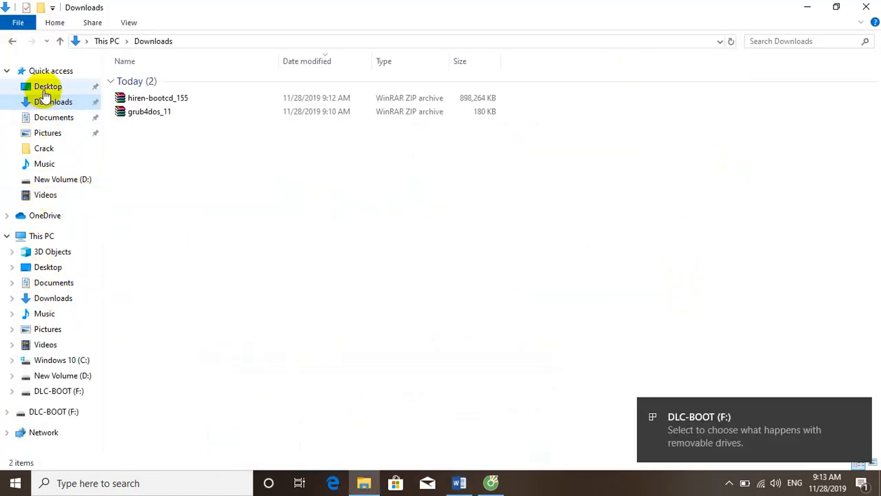
Step: Open the Format dialog for the DLC-BOOT (F:) USB drive from This PC
click(43, 237)
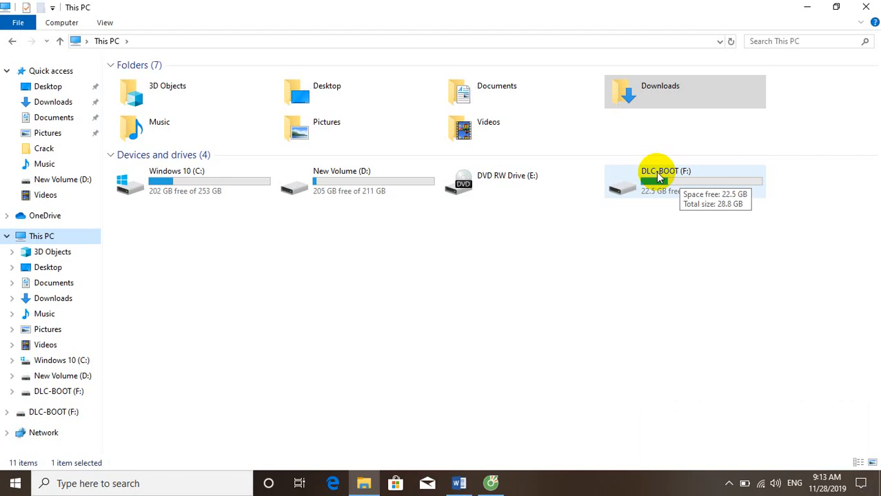
click(657, 174)
right_click(657, 172)
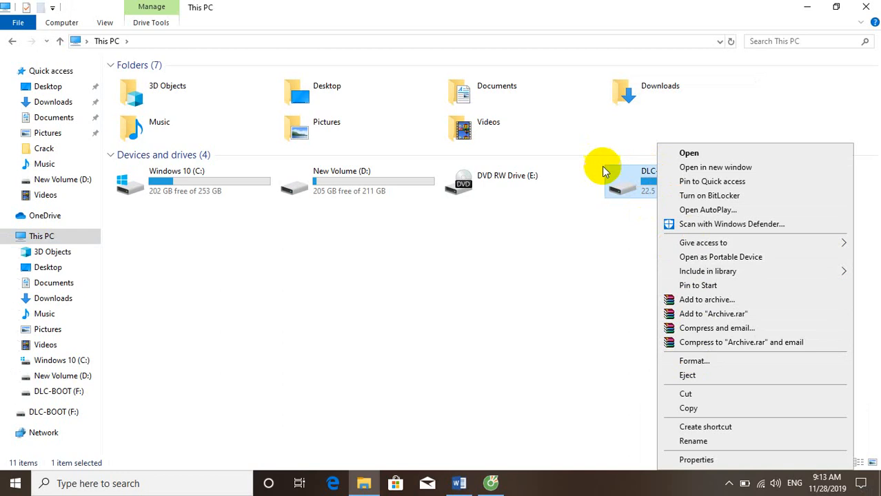
click(617, 227)
click(633, 185)
right_click(634, 183)
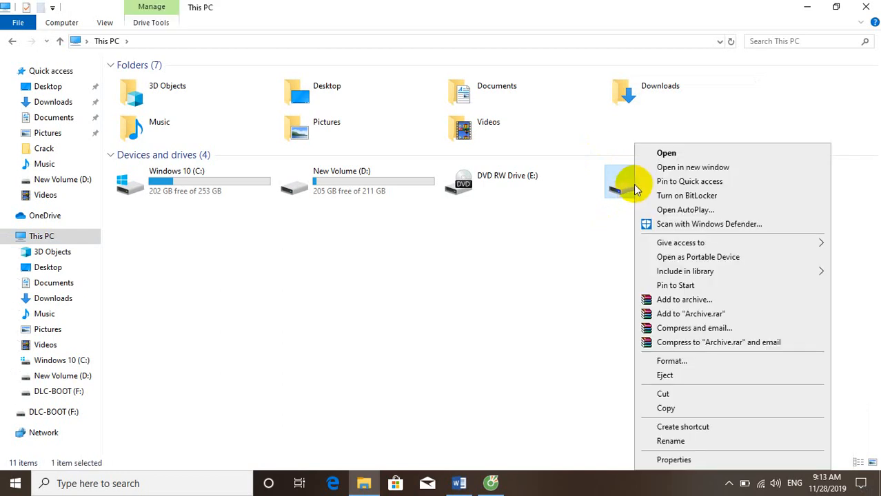
click(663, 359)
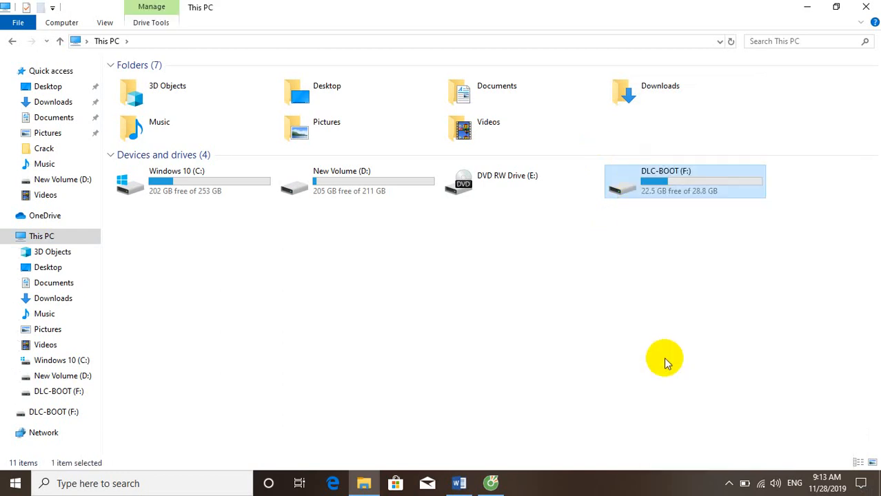
Step: Quick-format the DLC-BOOT (F:) USB drive with the FAT32 file system, accept the data erasure, and close the Format dialog
click(165, 199)
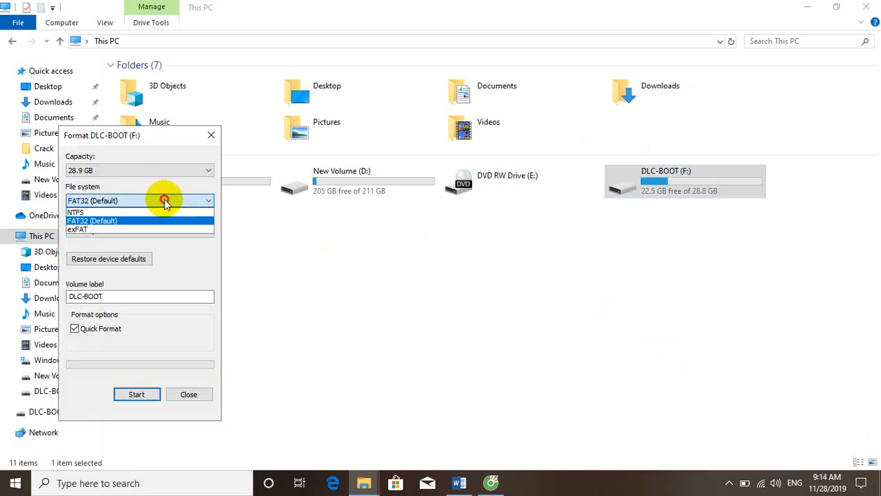
click(139, 224)
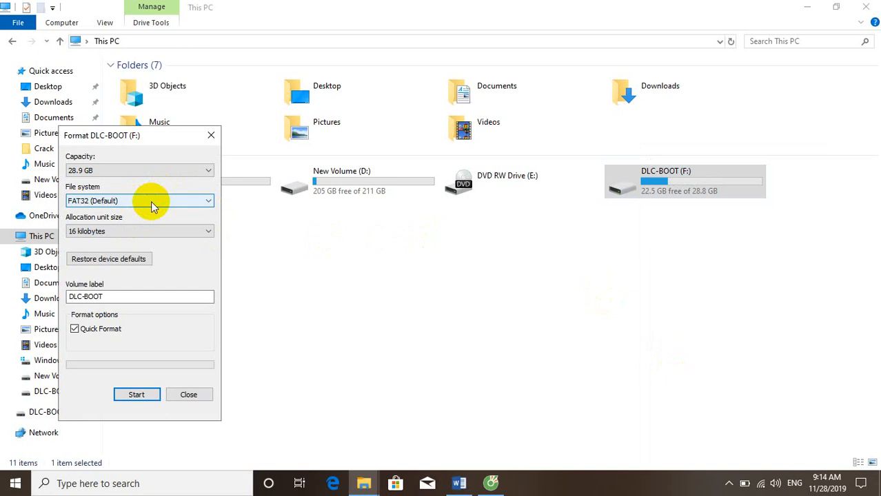
click(153, 202)
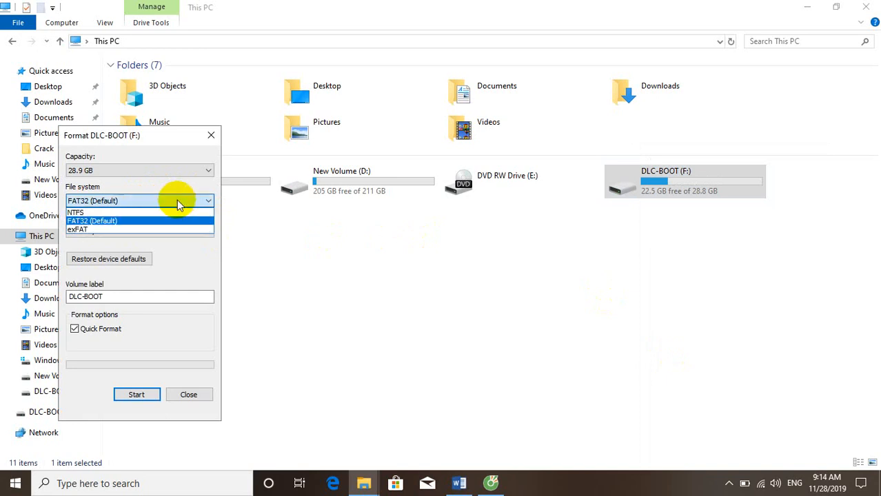
click(77, 222)
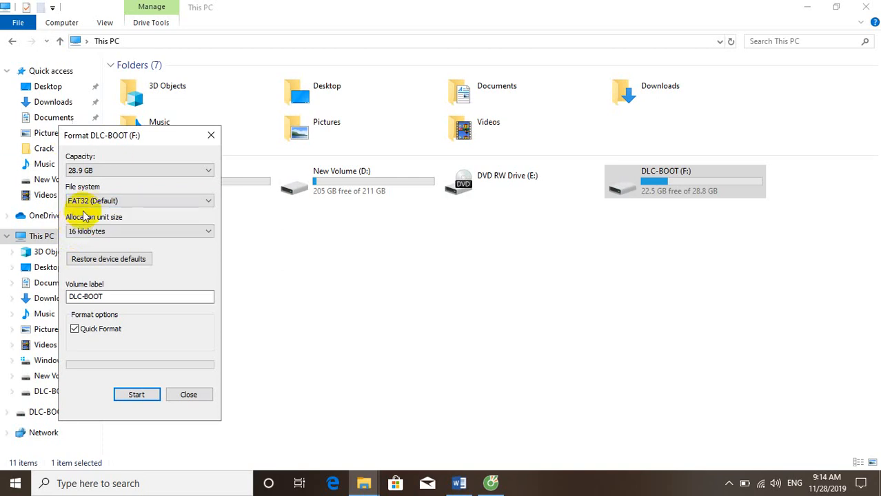
click(136, 395)
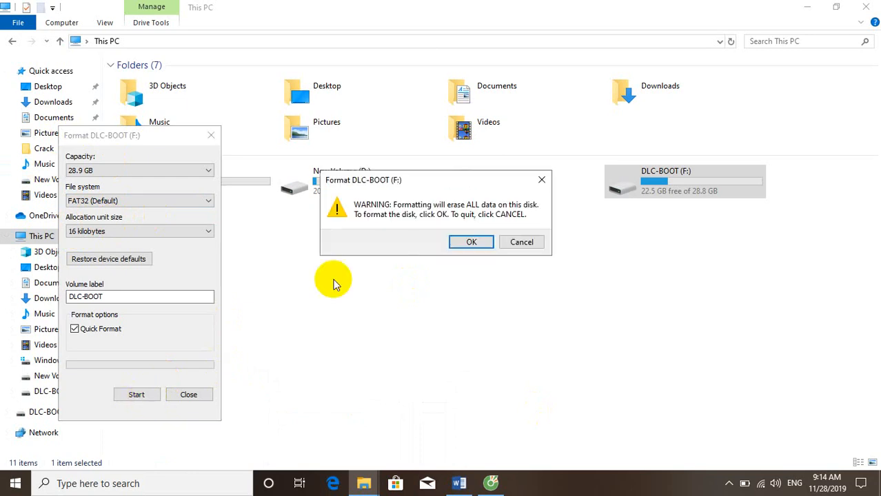
click(471, 243)
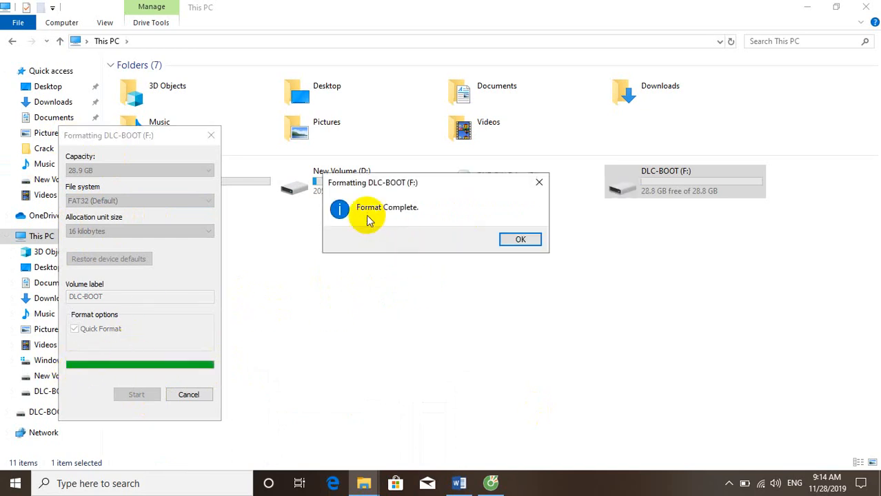
click(522, 239)
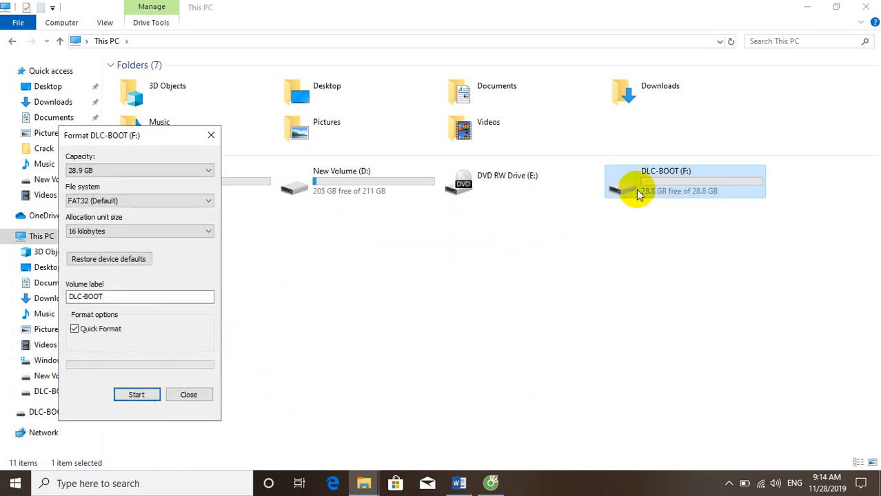
click(194, 394)
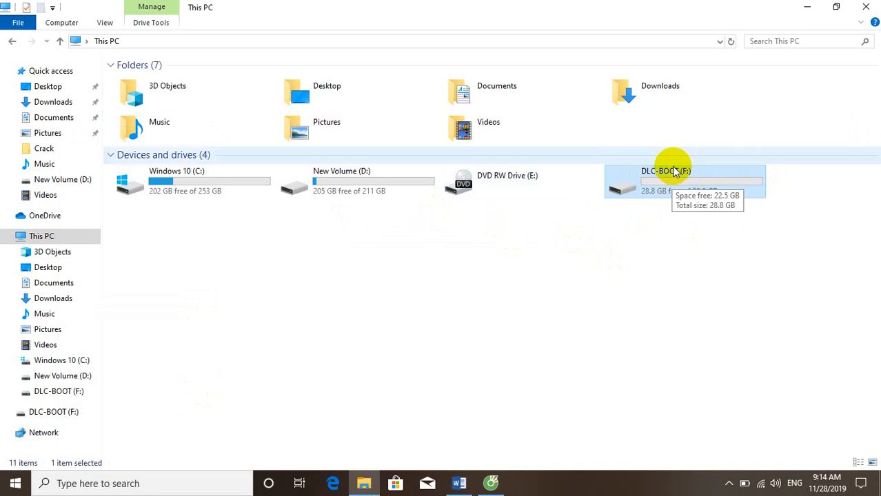
Step: Extract the grub4dos_11 archive directly into the Downloads folder
double_click(637, 79)
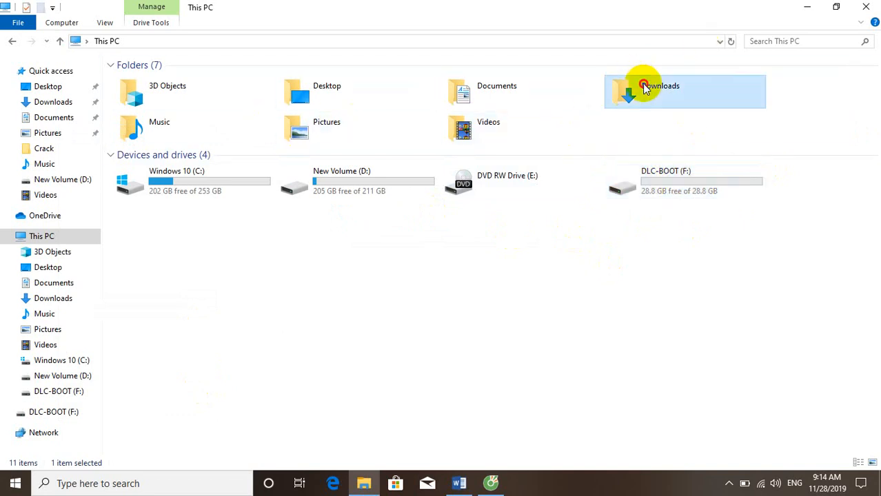
click(193, 118)
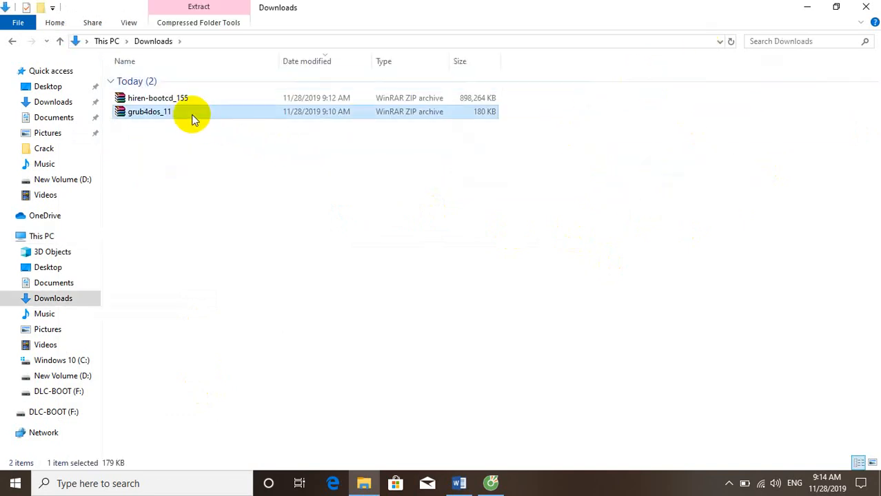
double_click(192, 115)
right_click(192, 116)
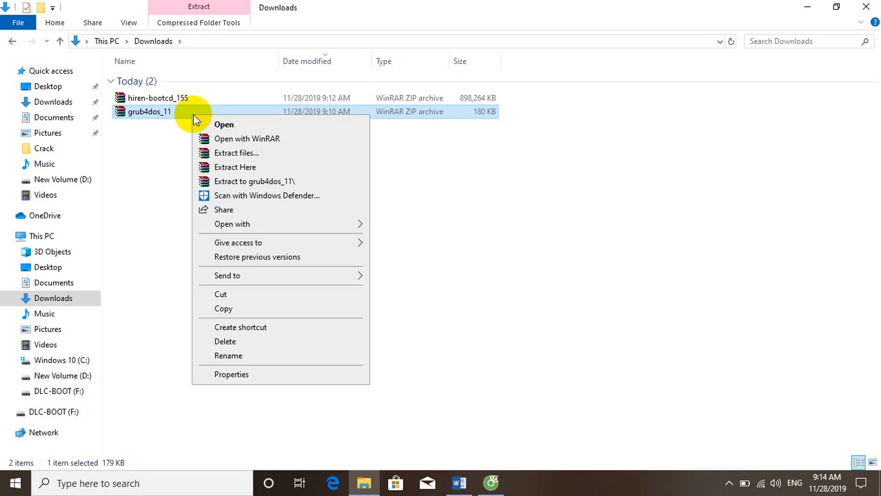
right_click(158, 117)
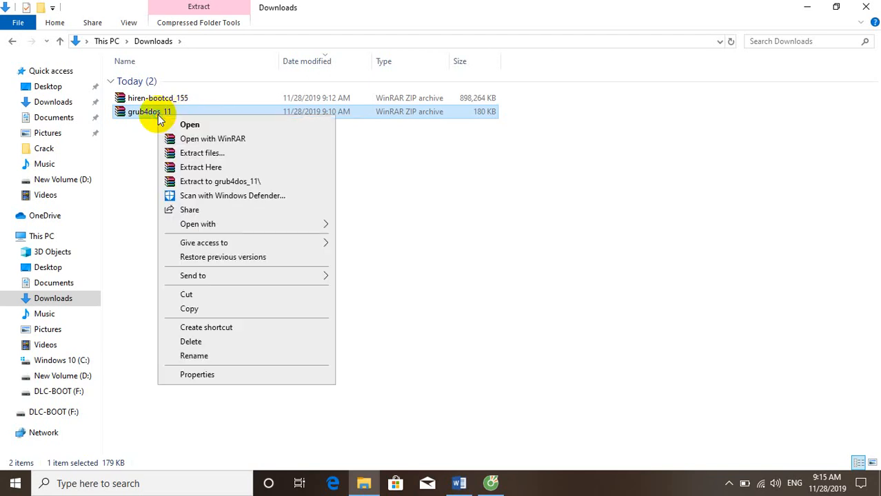
click(223, 168)
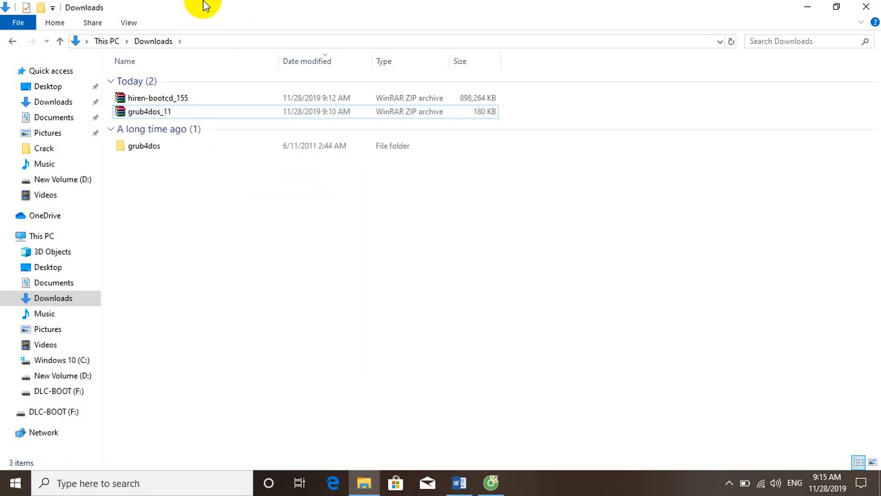
Step: Run grubinst_gui from the extracted grub4dos folder as administrator
double_click(170, 153)
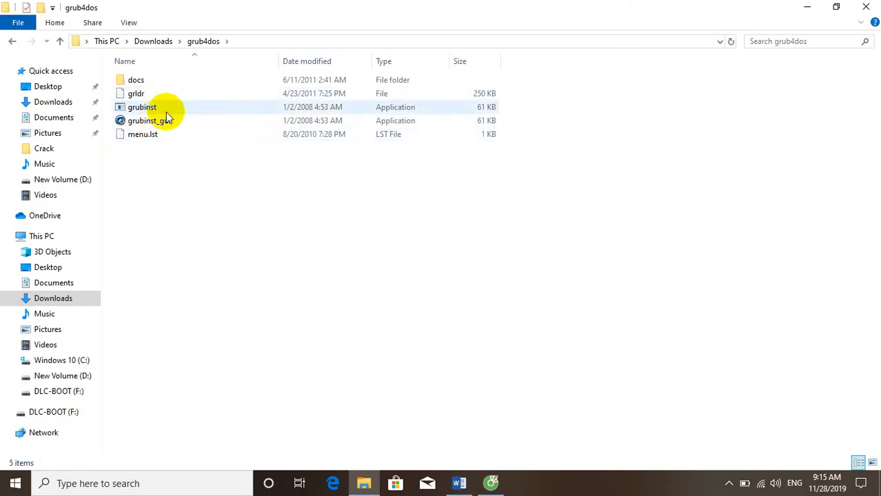
click(184, 120)
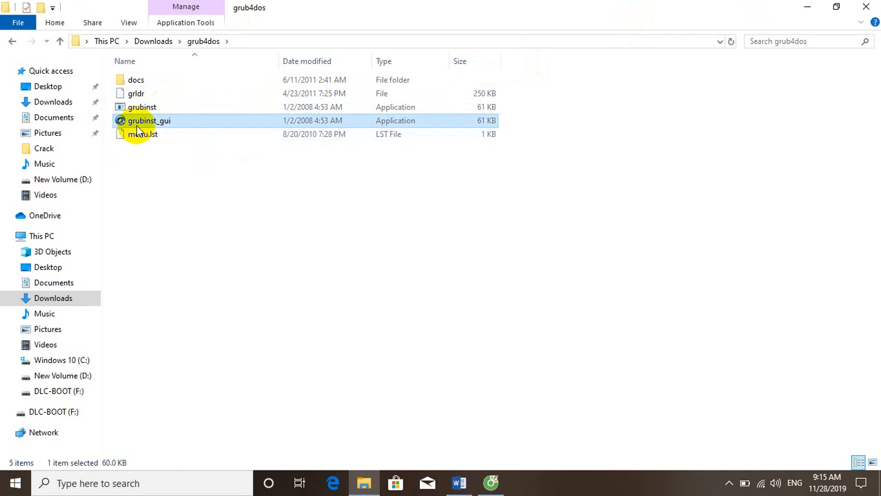
double_click(177, 126)
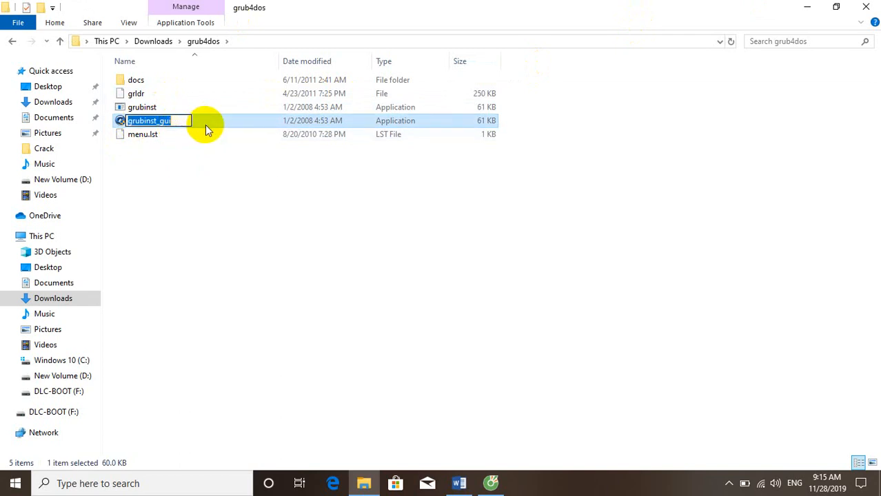
click(199, 132)
right_click(200, 119)
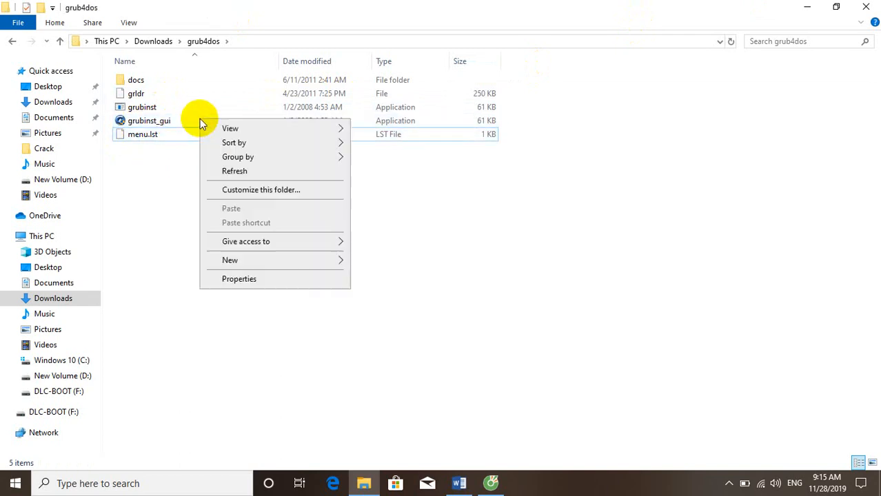
click(150, 124)
right_click(151, 123)
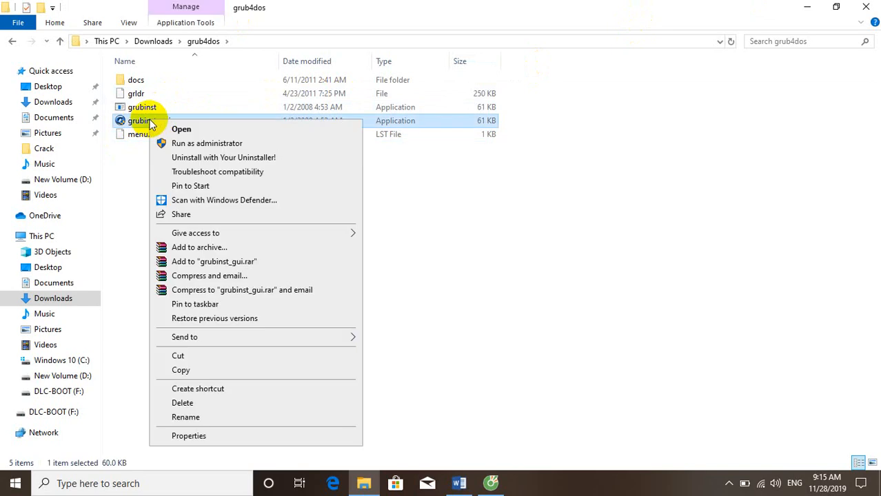
click(229, 144)
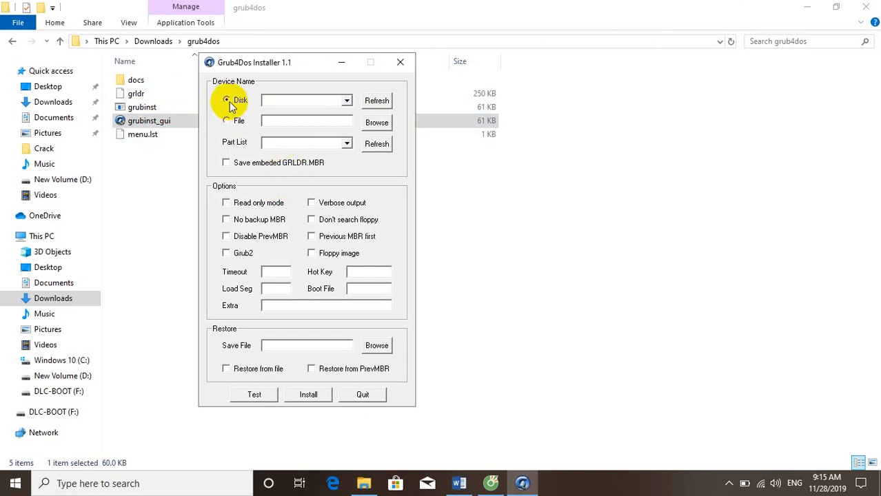
Step: Set the USB drive (hd1) [29604M] as the target disk in the Grub4Dos Installer
click(346, 102)
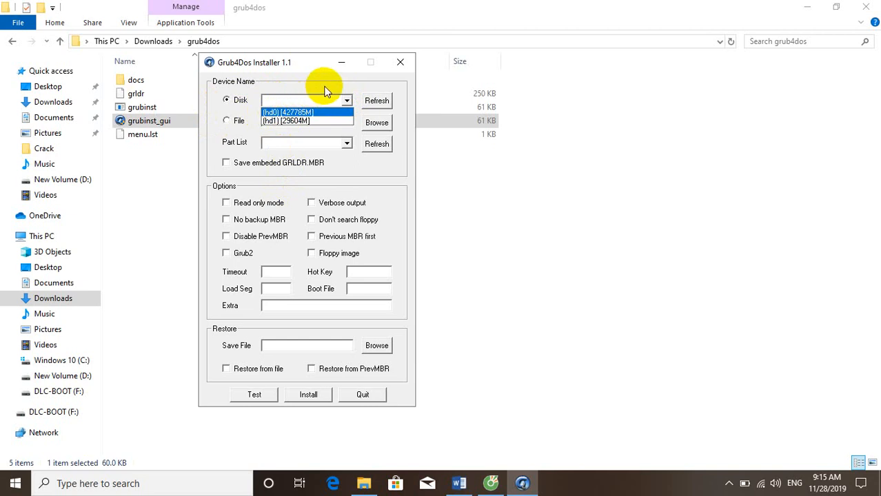
click(347, 95)
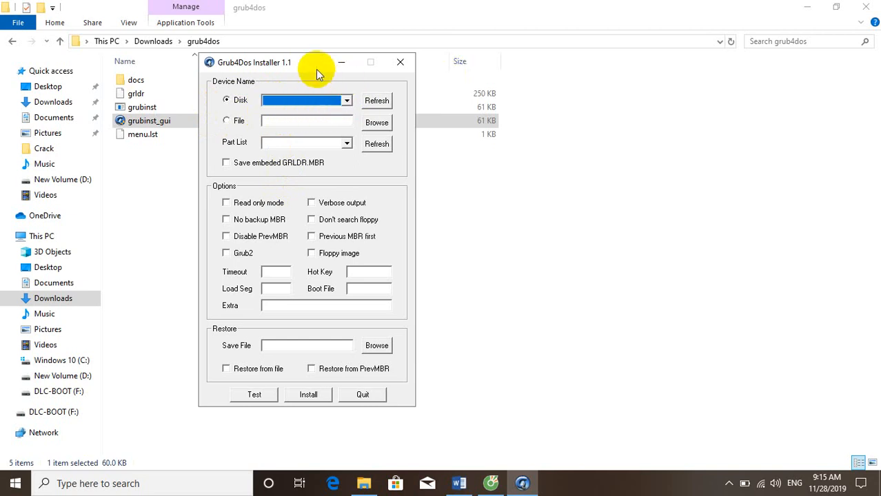
drag(316, 69, 436, 40)
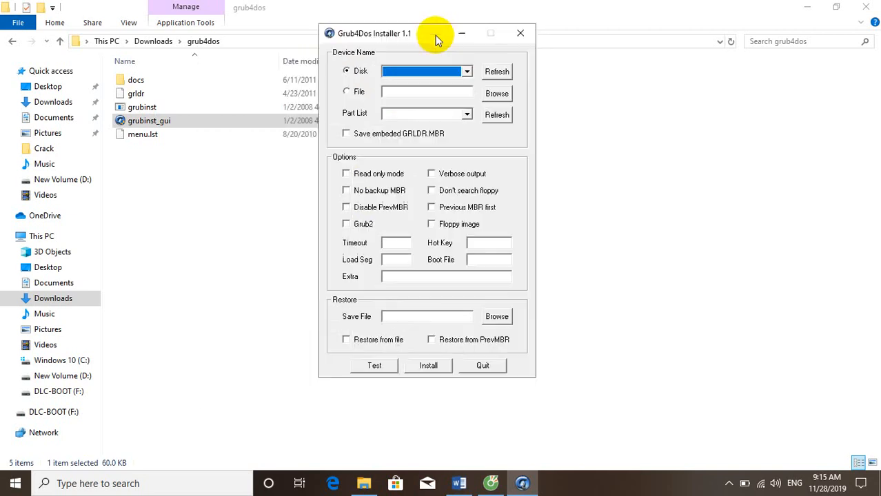
click(467, 72)
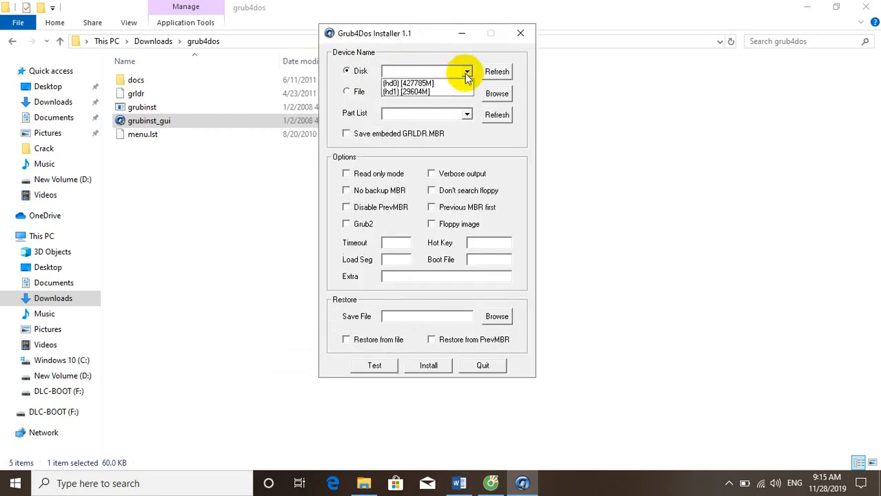
click(422, 93)
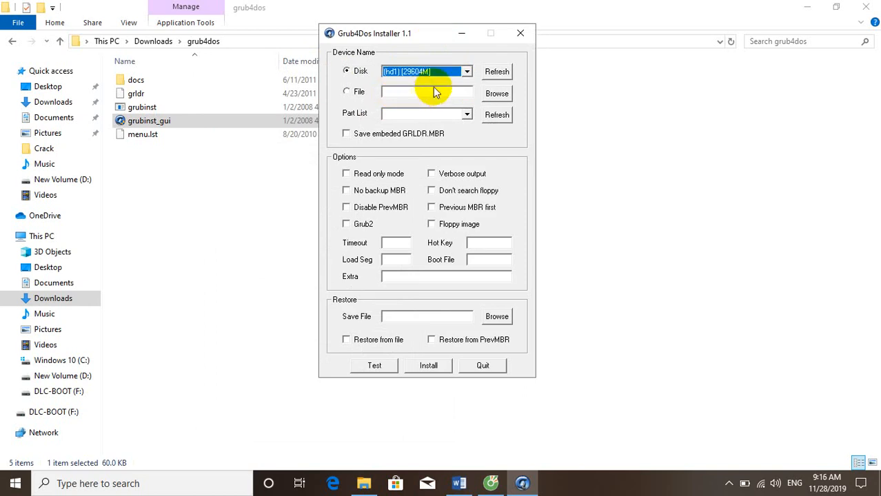
click(464, 72)
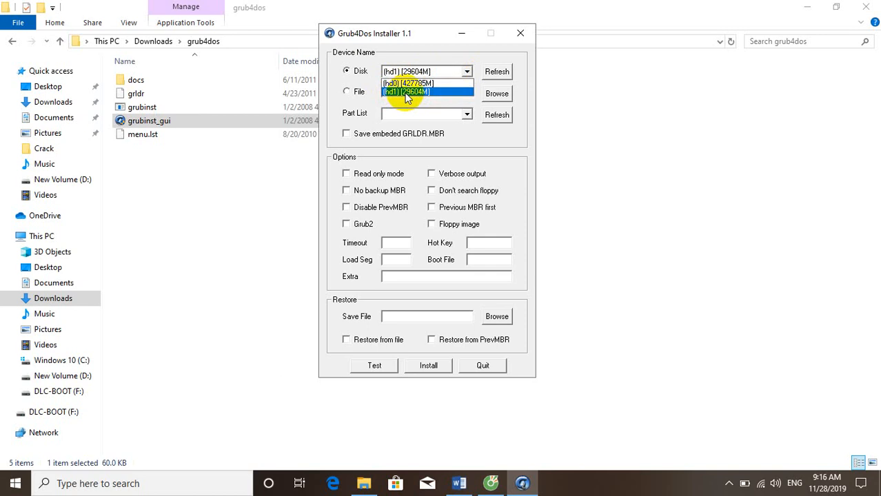
click(406, 94)
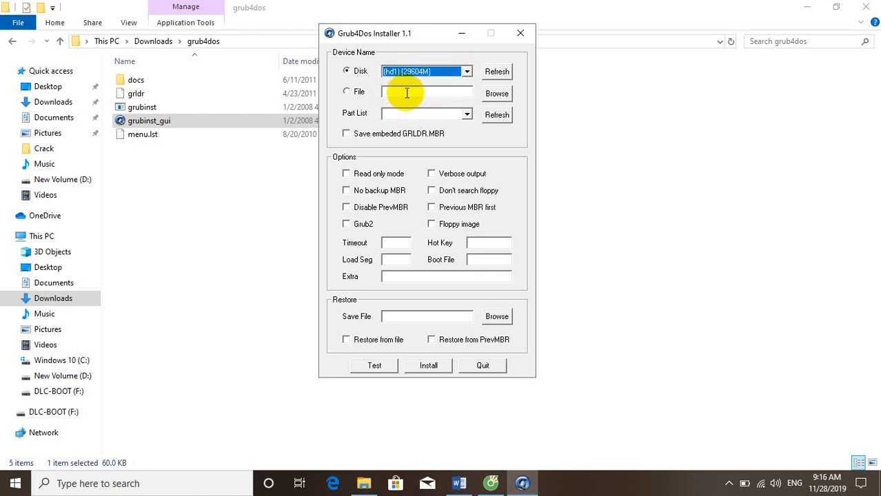
Step: Install Grub4Dos to the Whole disk (MBR) entry of the refreshed partition list, and close the installer
click(491, 120)
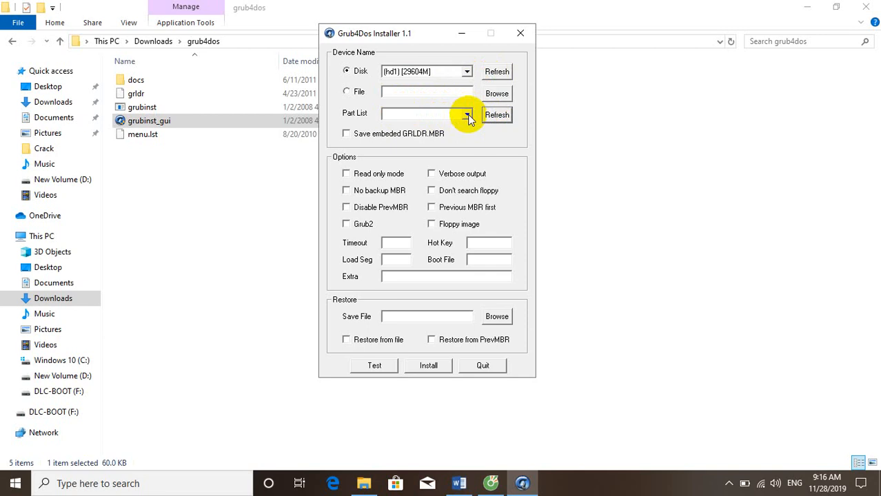
click(467, 115)
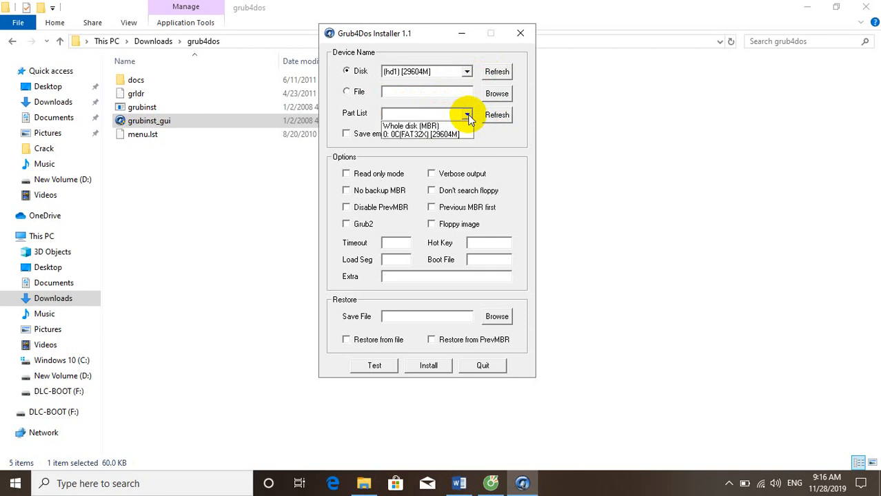
click(411, 127)
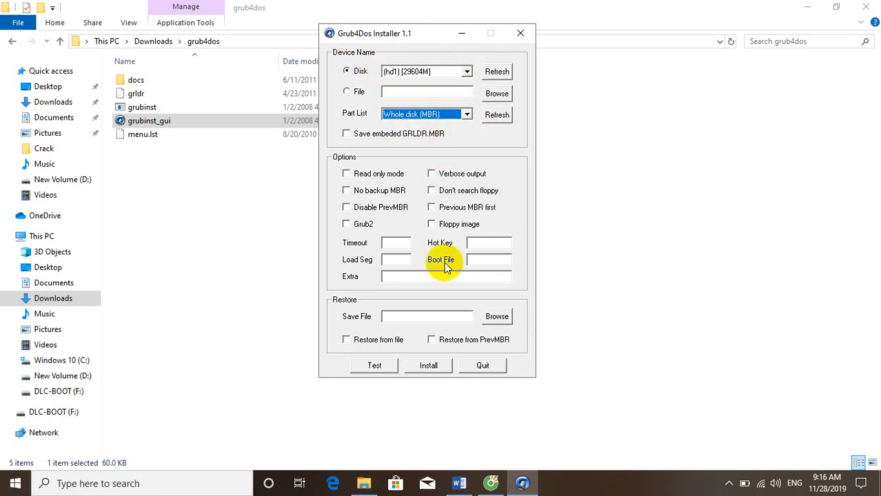
click(427, 367)
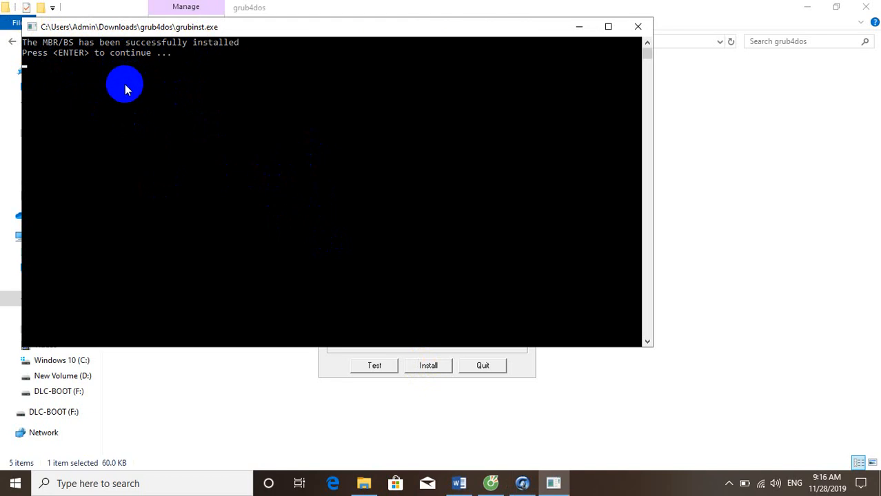
key(Return)
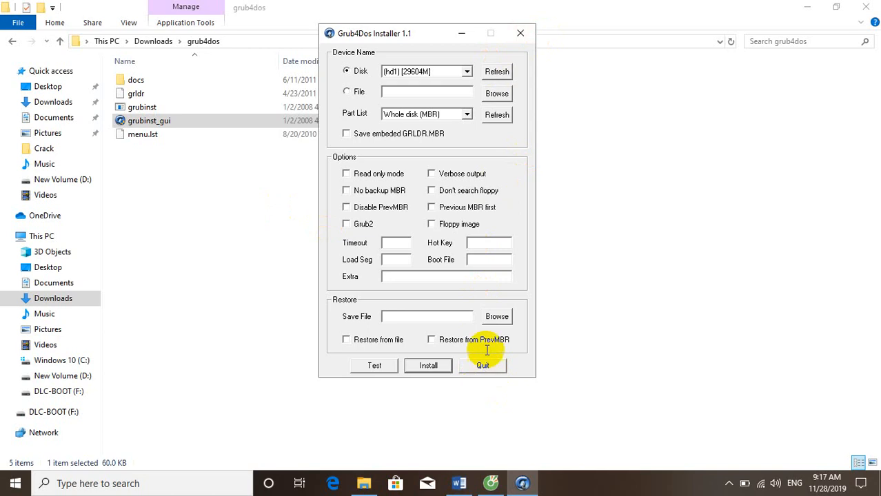
click(523, 34)
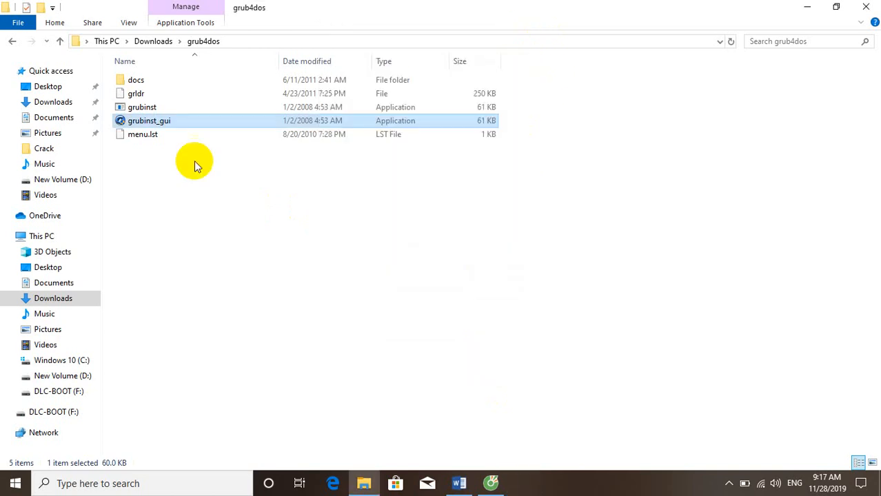
Step: Copy the grldr and menu.lst files from the grub4dos folder in Downloads
click(11, 42)
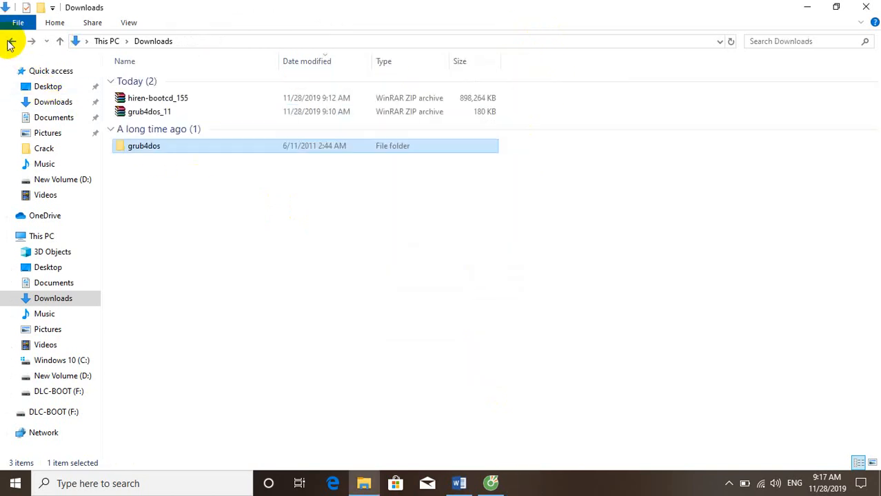
double_click(176, 147)
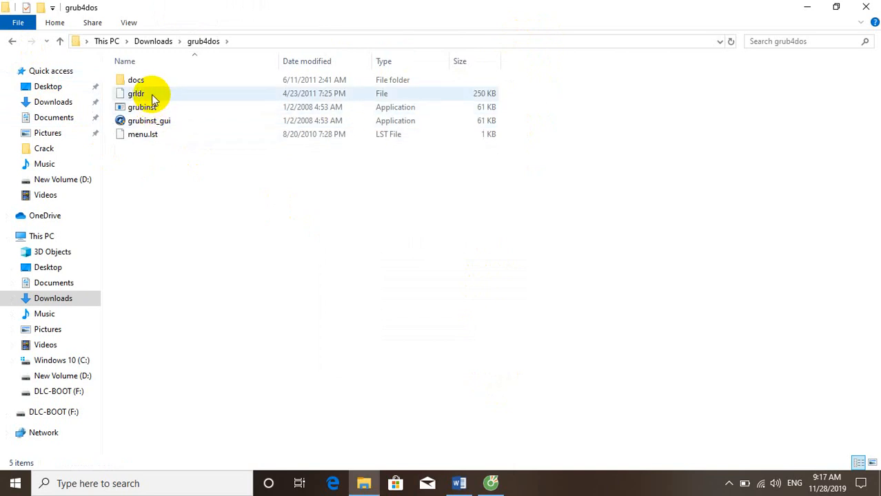
click(151, 94)
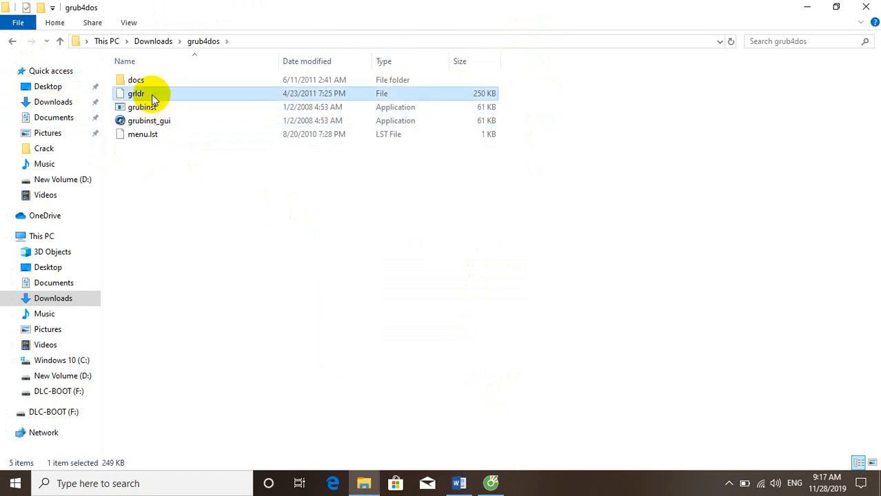
ctrl+click(179, 137)
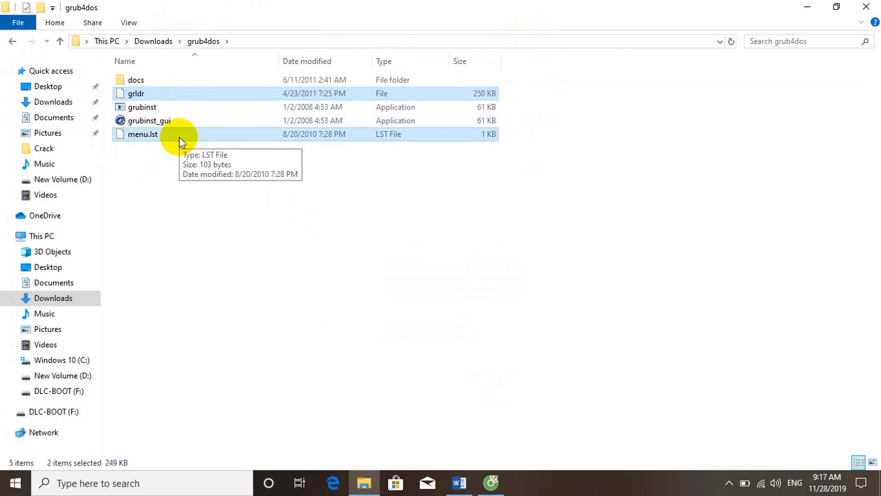
right_click(179, 137)
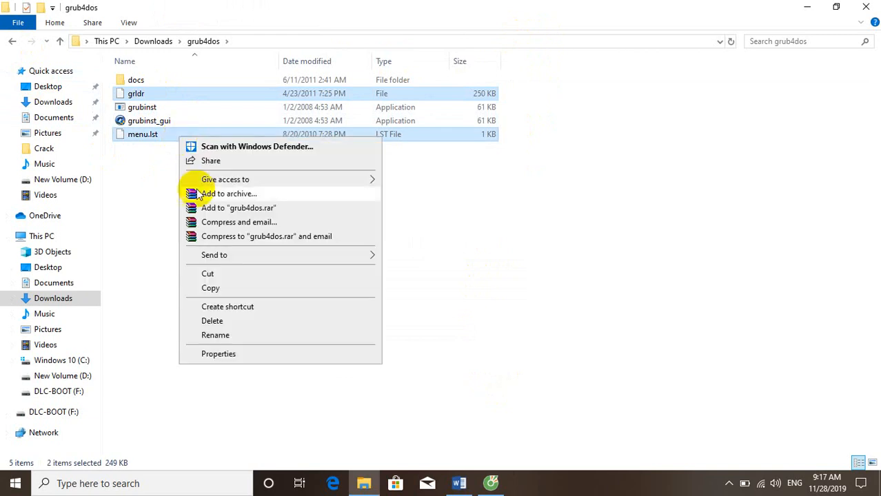
click(226, 289)
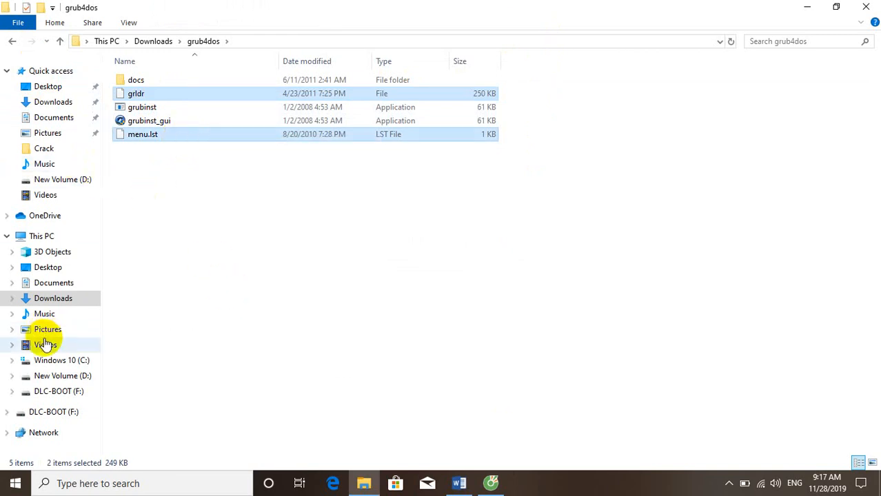
Step: Paste the copied grldr and menu.lst files into the root of the DLC-BOOT (F:) USB drive
click(72, 414)
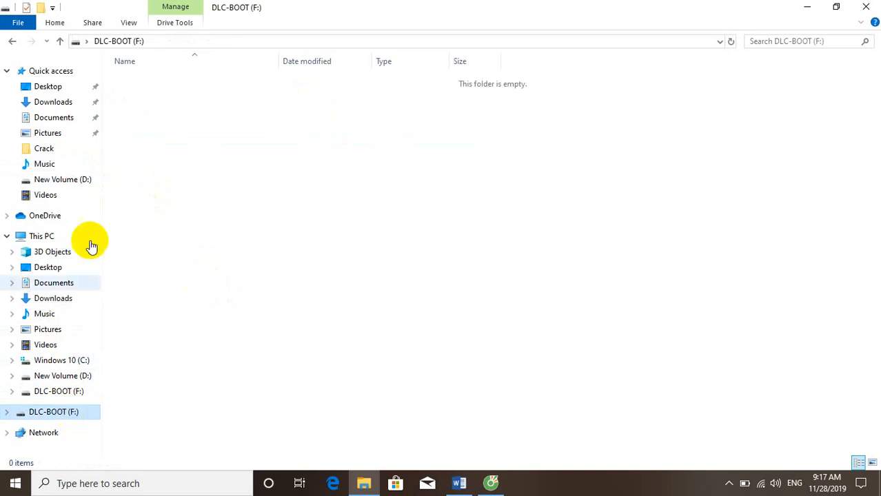
click(50, 396)
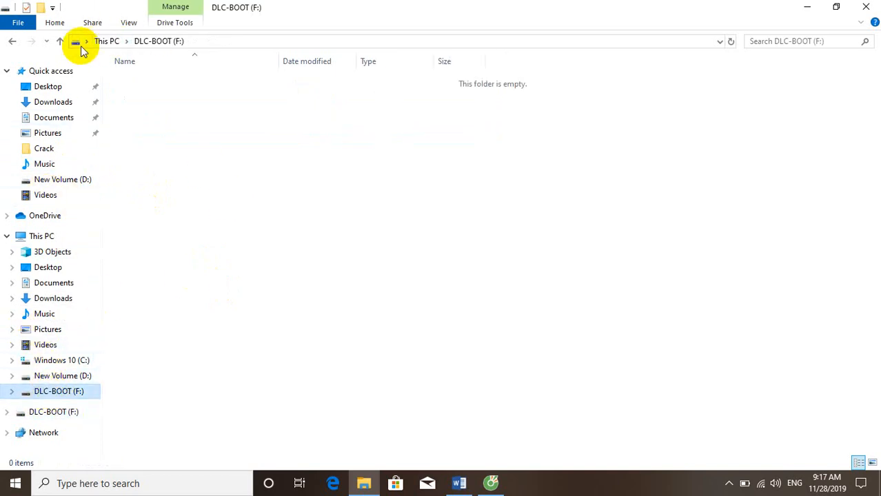
click(105, 41)
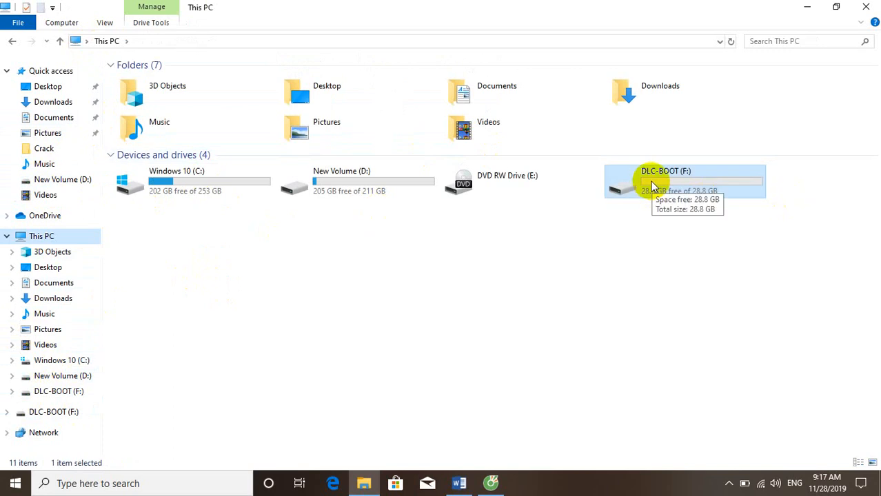
double_click(651, 182)
right_click(310, 157)
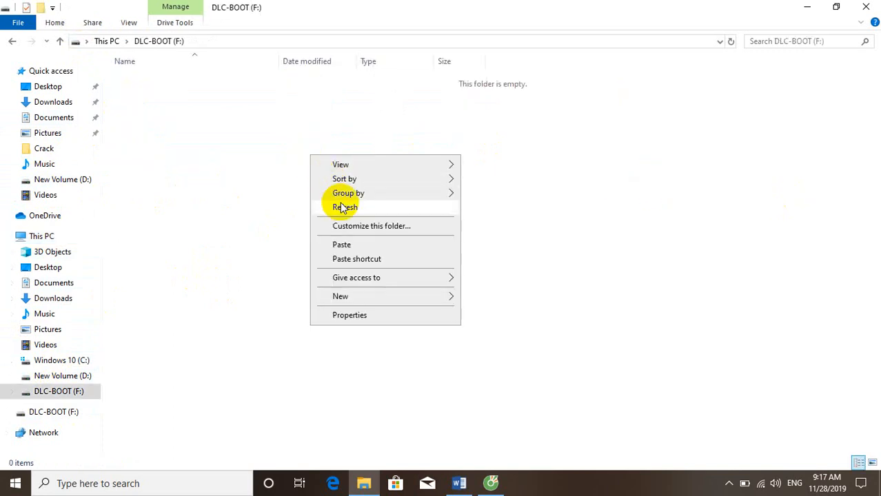
click(344, 245)
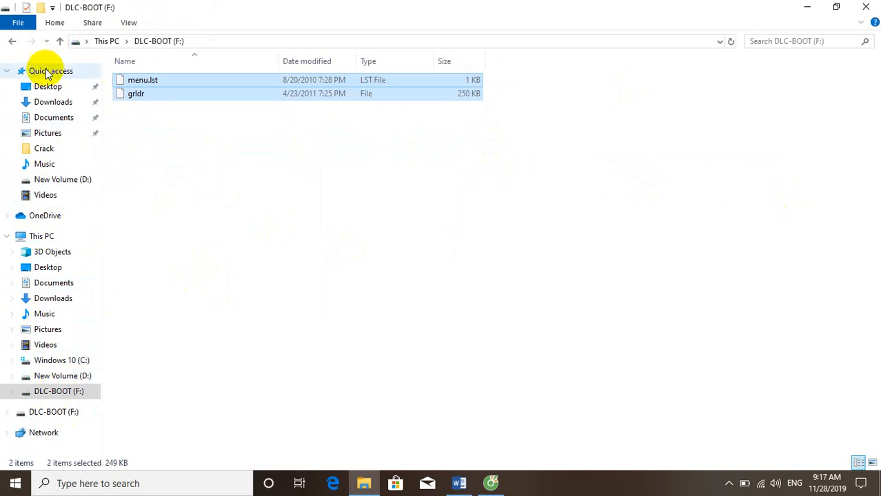
Step: Extract the hiren-bootcd_155 archive directly into the Downloads folder
click(11, 42)
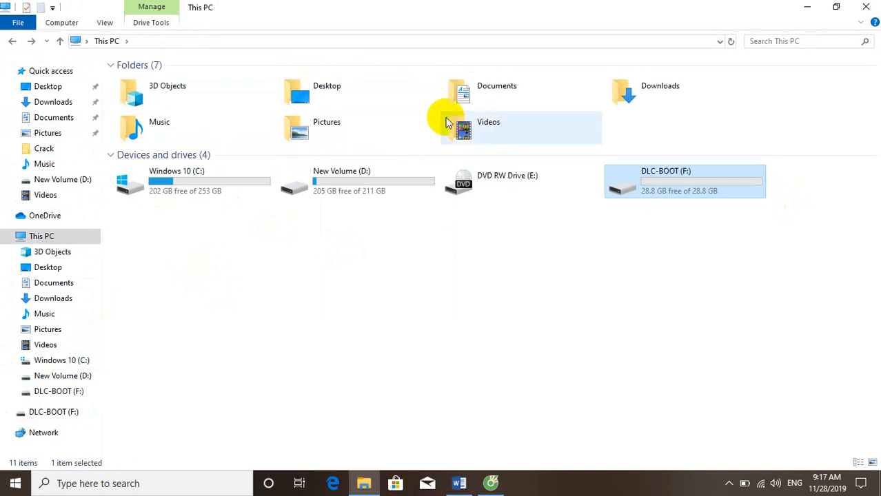
double_click(633, 98)
click(181, 101)
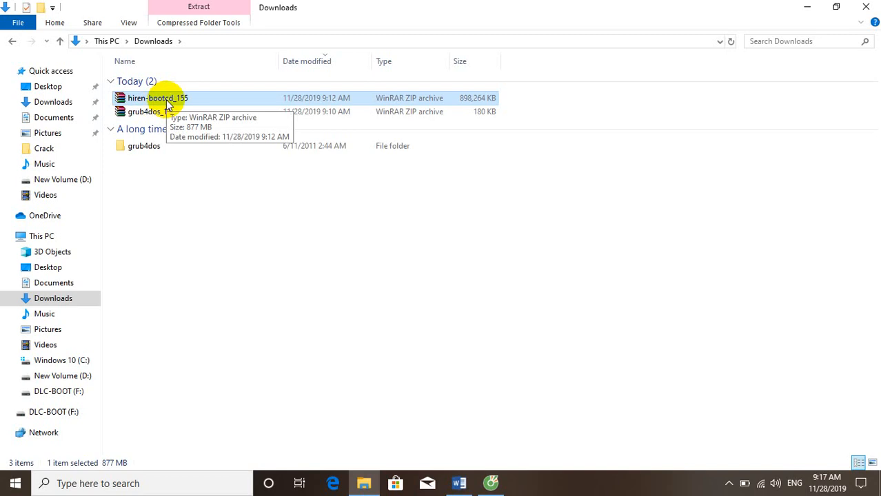
right_click(166, 100)
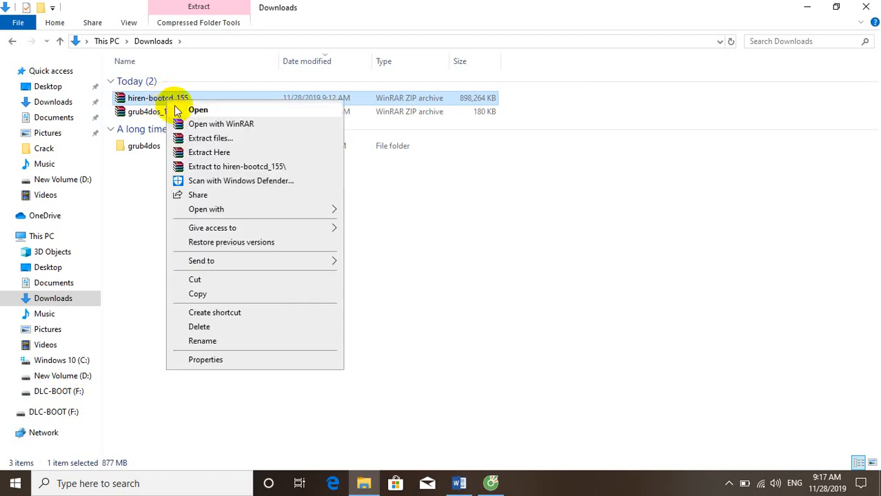
click(200, 152)
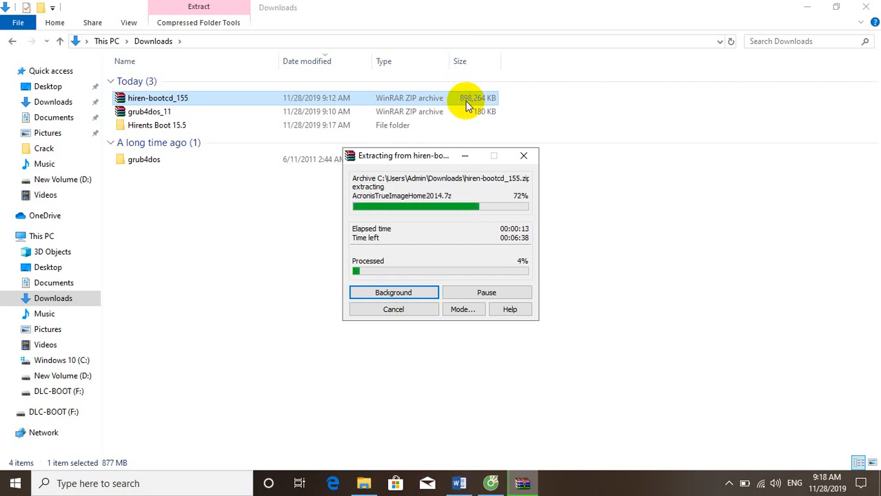
mouse_move(491, 483)
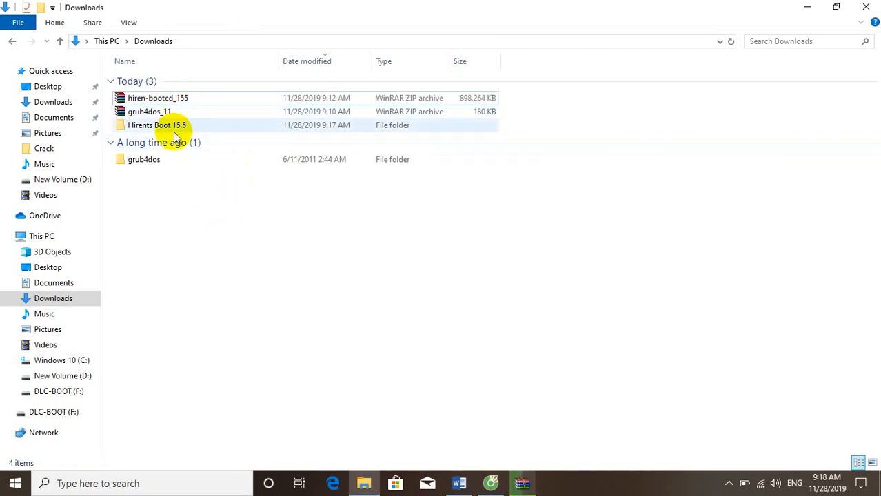
Step: Look inside the Hirents Boot 15.5 folder while the archive is extracting, and return to Downloads
double_click(207, 124)
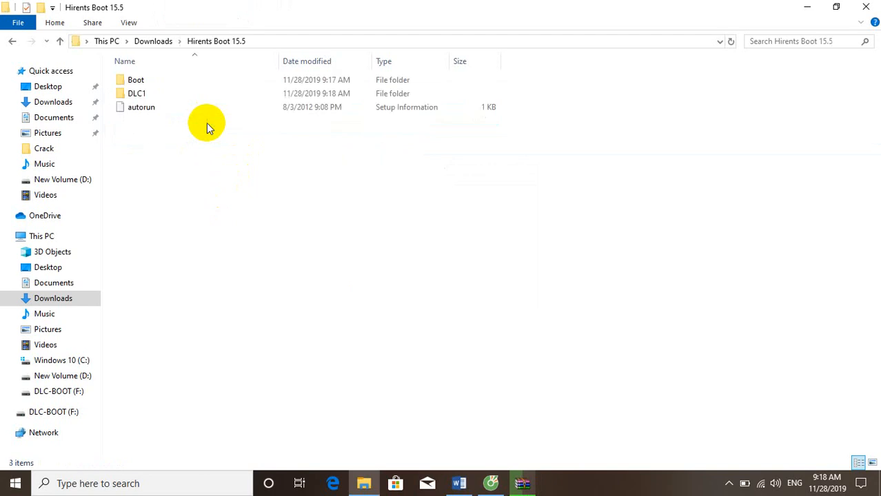
click(13, 42)
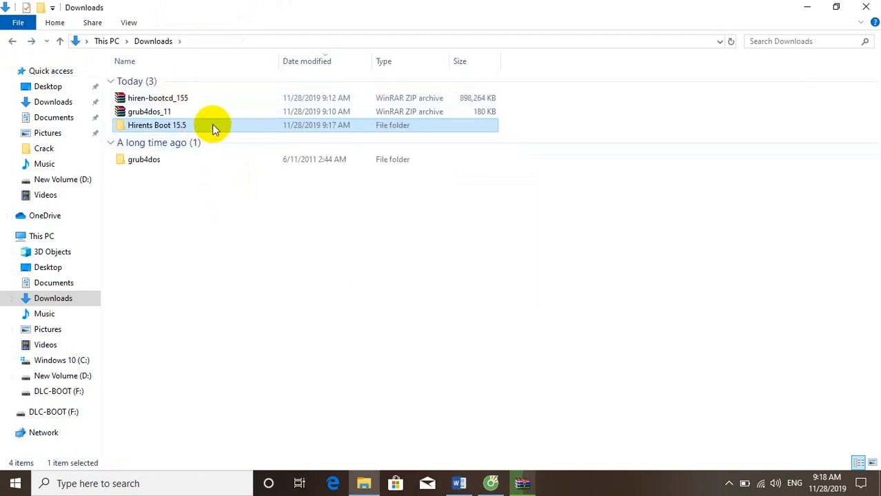
mouse_move(187, 128)
click(222, 124)
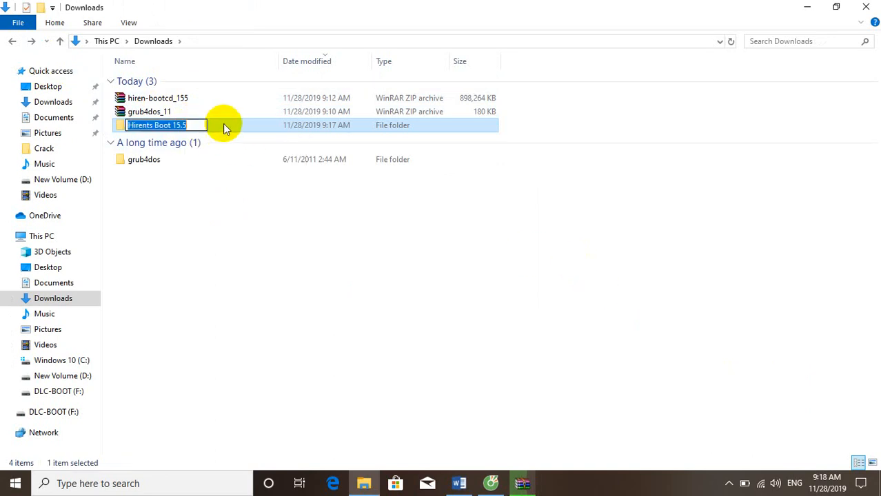
Step: Turn off Real-time protection in the Virus & threat protection settings of Windows Security
click(729, 485)
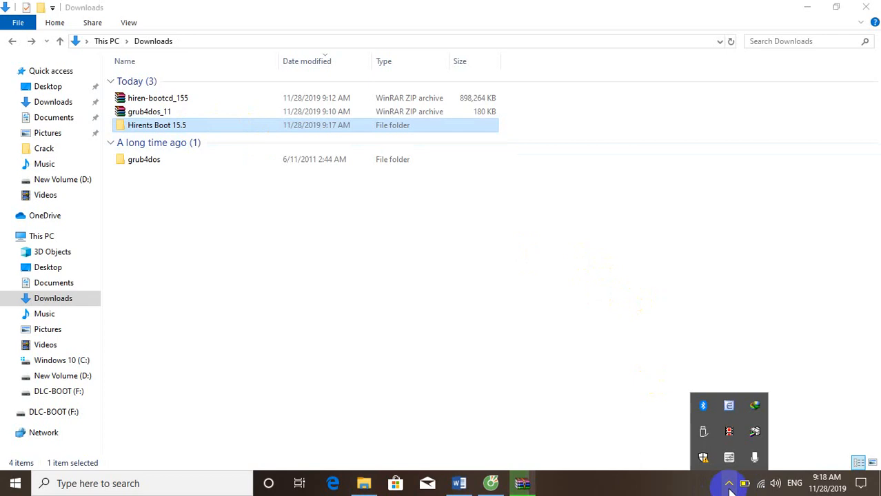
click(703, 459)
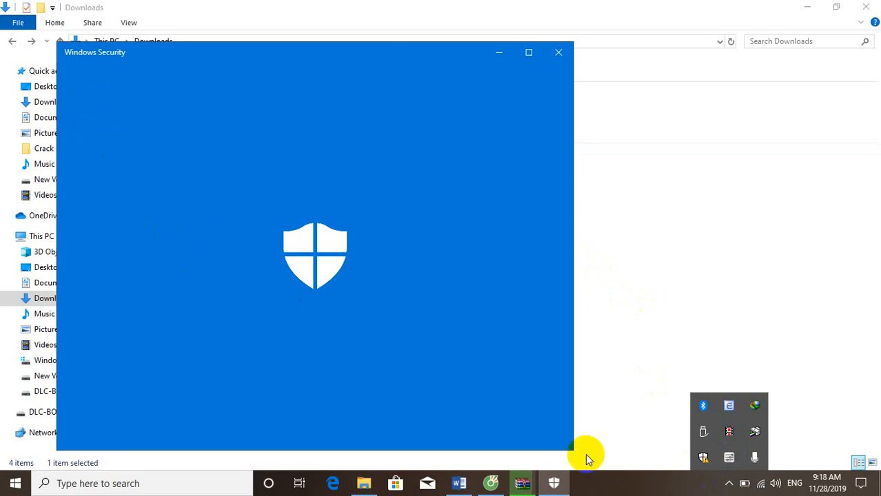
click(182, 232)
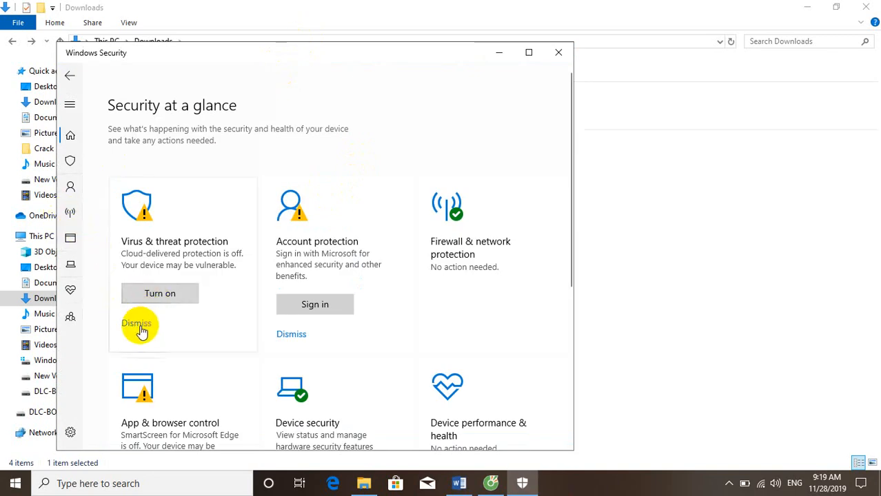
click(70, 164)
scroll(134, 232, down, 3)
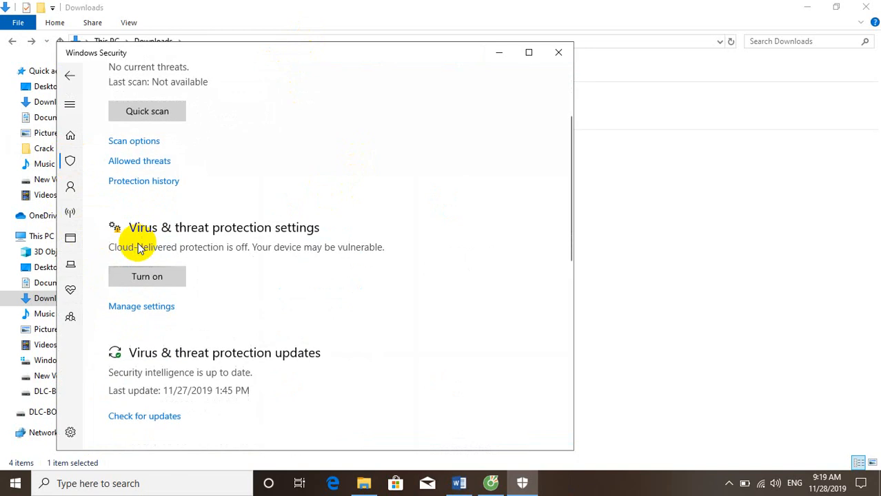
scroll(137, 245, down, 5)
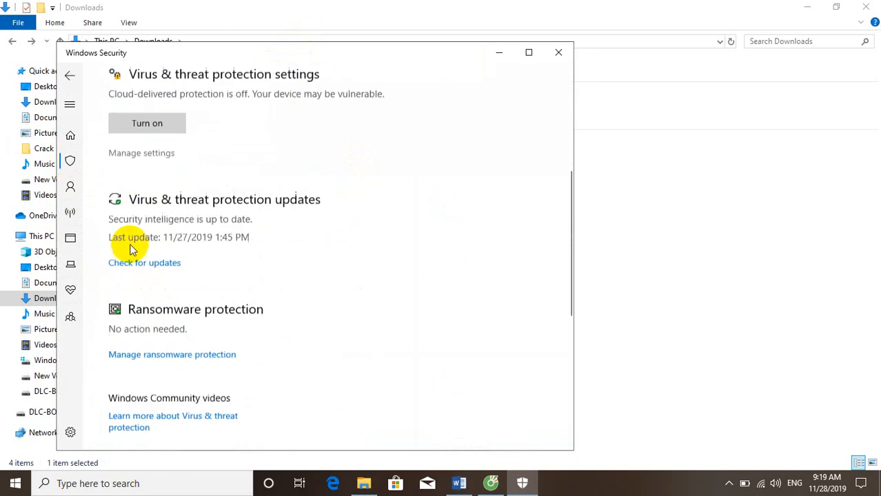
click(141, 132)
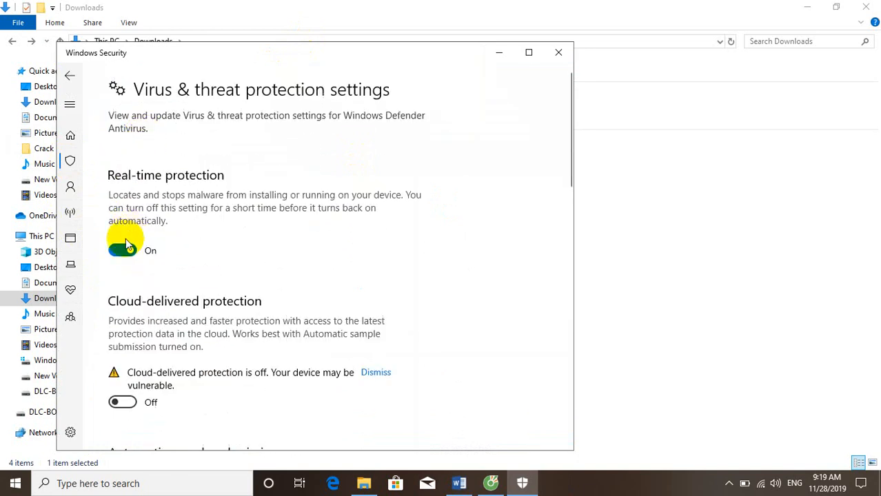
click(124, 253)
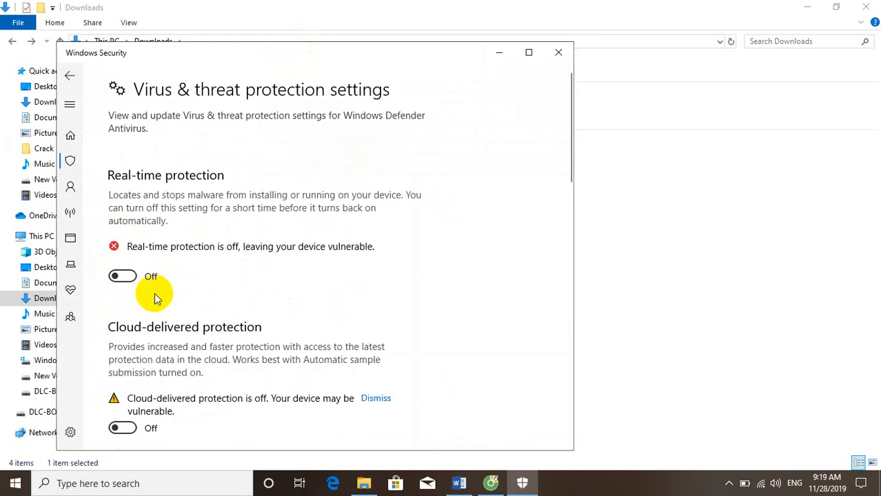
Step: Review the remaining Virus & threat protection toggles, including cloud-delivered protection and automatic sample submission, and close Windows Security
scroll(149, 310, down, 5)
click(117, 205)
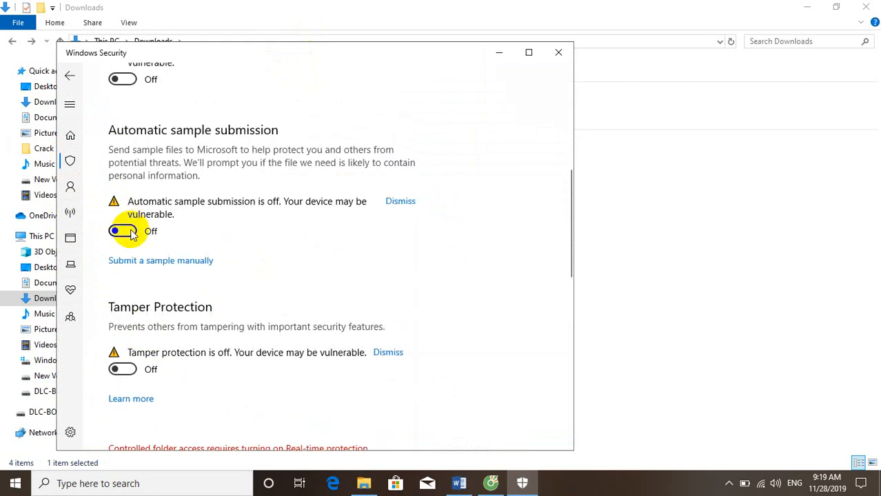
scroll(127, 231, down, 5)
scroll(127, 236, down, 5)
scroll(122, 207, up, 15)
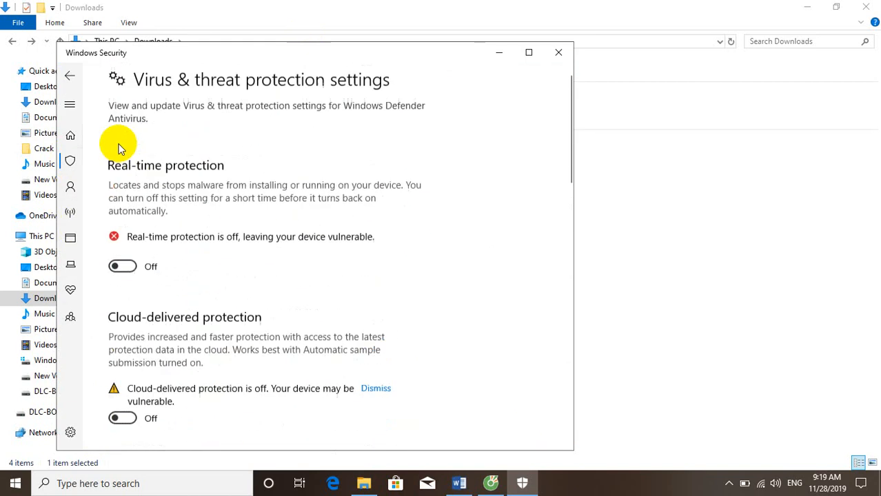
click(546, 54)
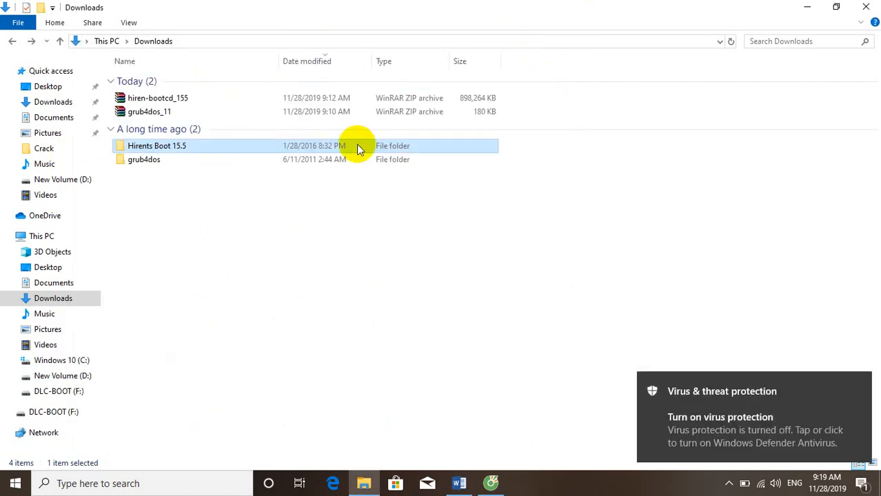
Step: Check the files in the fully extracted Hirents Boot 15.5 folder, and return to Downloads with that folder selected
double_click(172, 149)
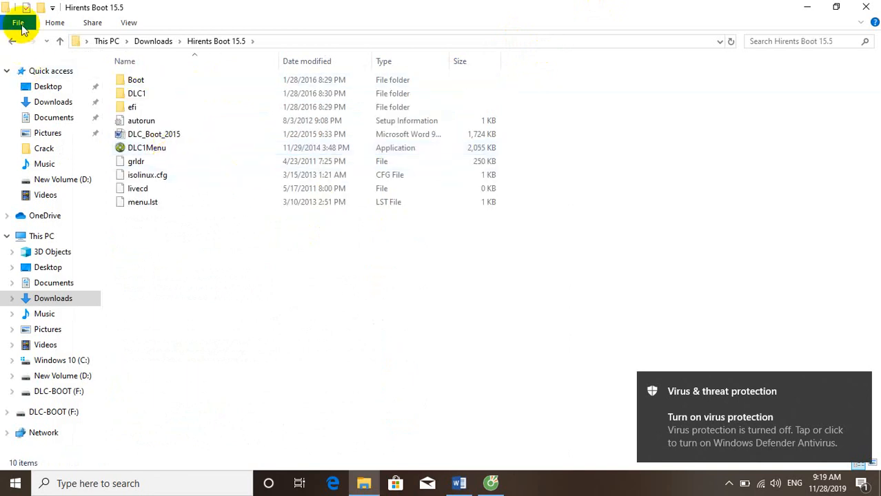
click(13, 43)
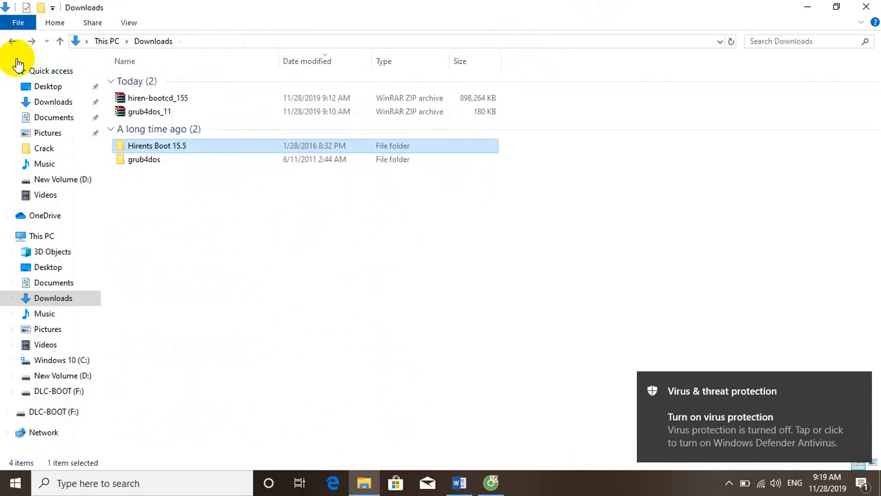
double_click(207, 146)
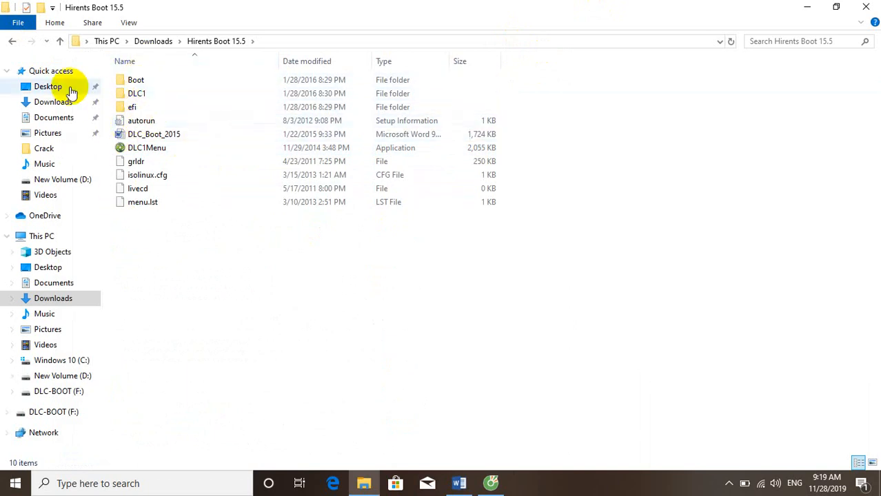
click(15, 44)
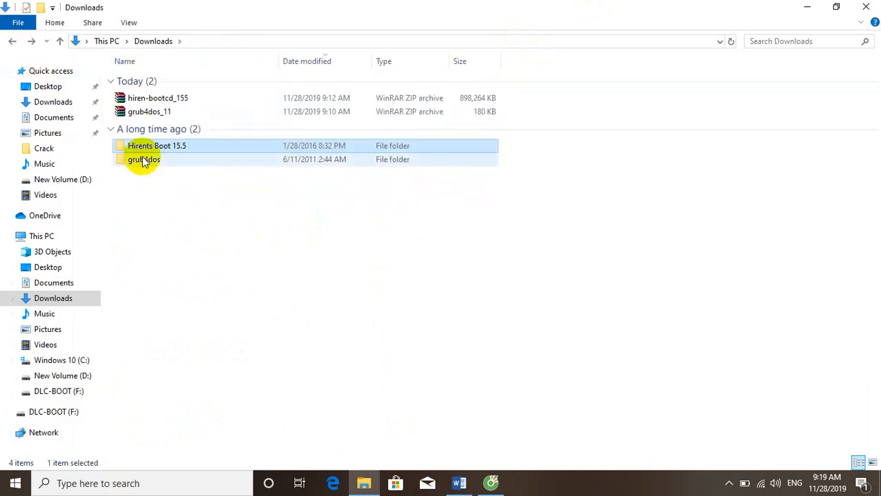
right_click(156, 148)
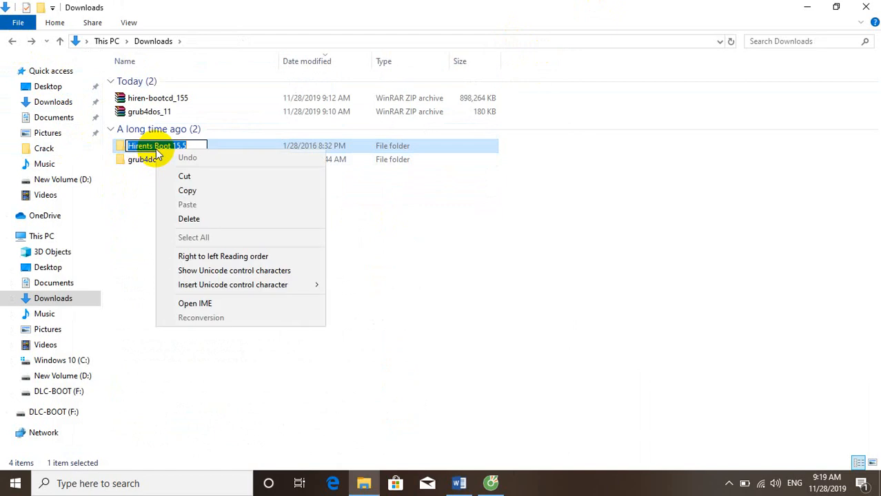
click(154, 246)
click(222, 146)
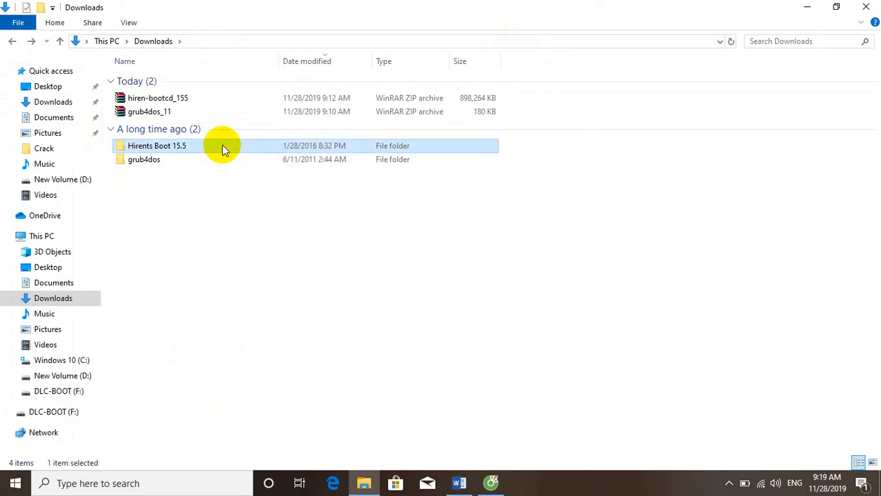
Step: Copy everything in the Hirents Boot 15.5 folder to the root of the DLC-BOOT (F:) USB drive
right_click(222, 145)
click(205, 145)
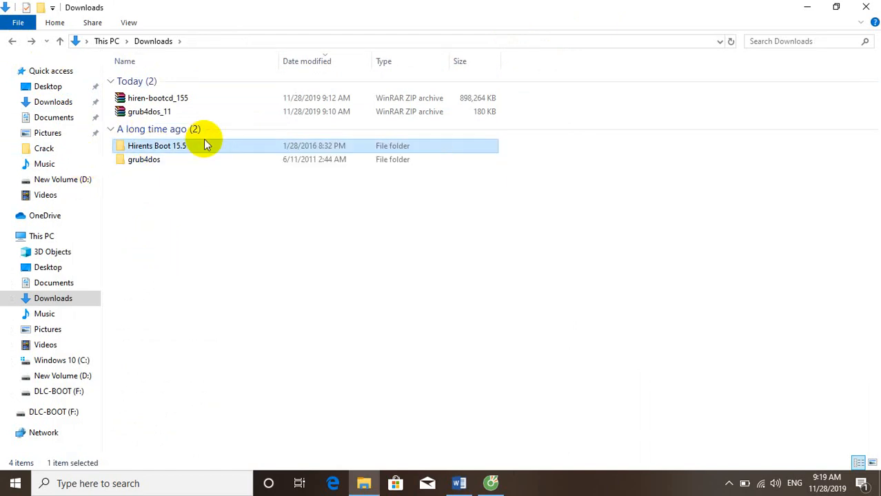
double_click(205, 145)
drag(109, 75, 157, 208)
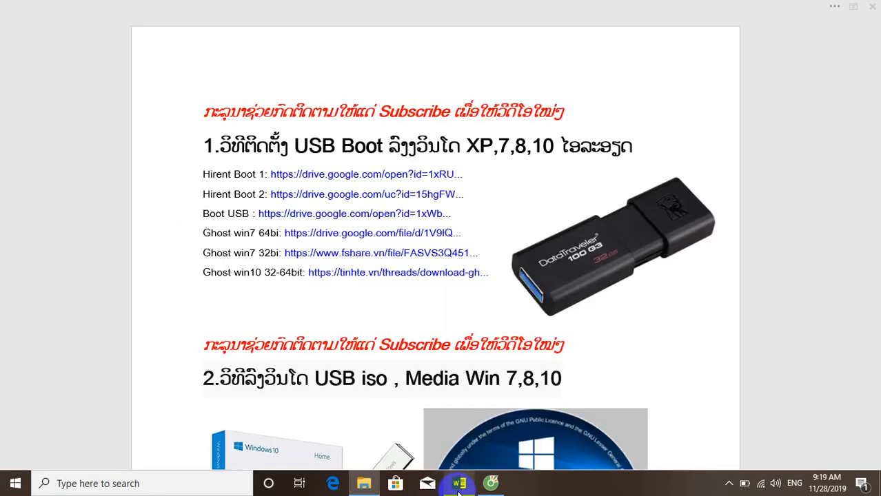
click(458, 486)
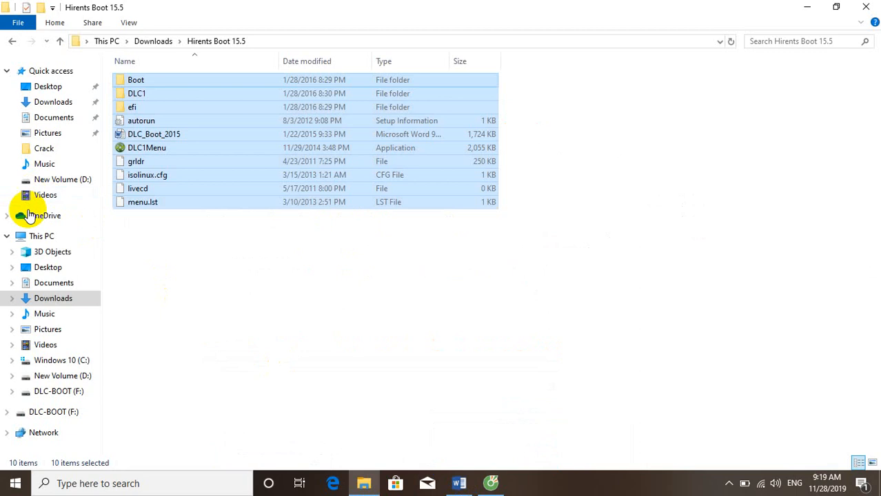
click(68, 412)
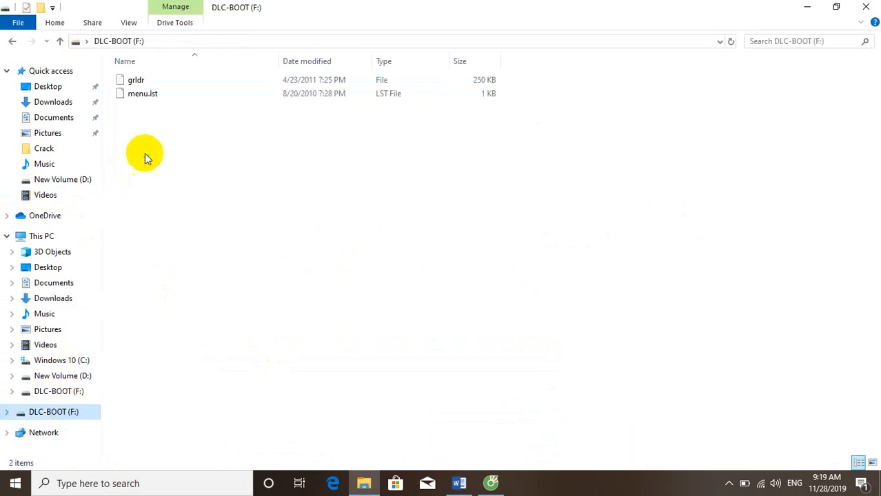
right_click(145, 153)
click(193, 246)
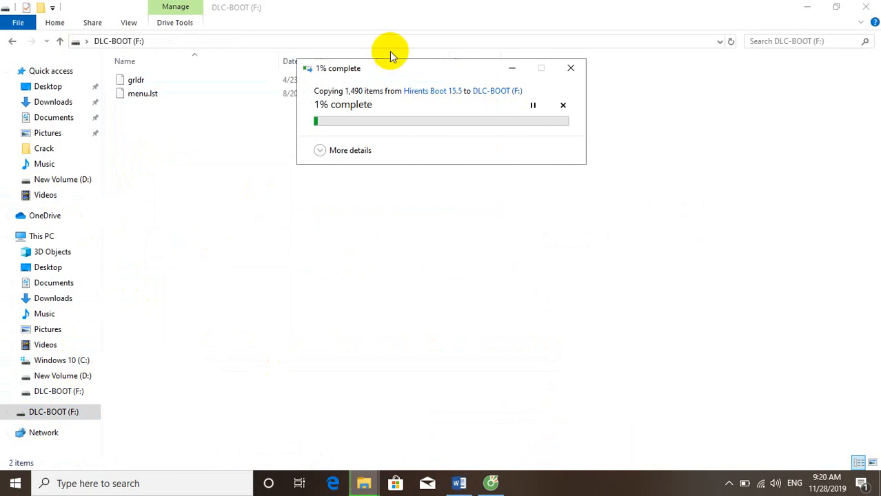
drag(409, 72, 382, 119)
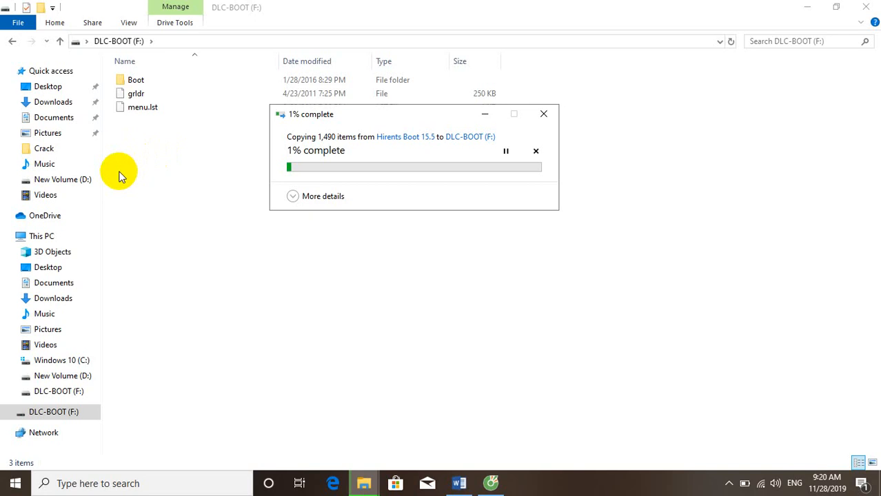
Step: Switch to the Word document to review its USB Boot download links during the copy, and return to the DLC-BOOT (F:) window
click(459, 484)
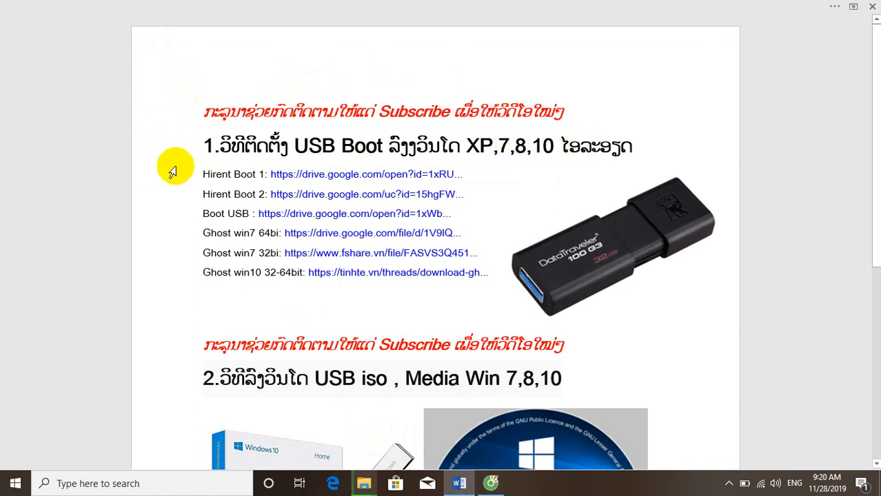
drag(204, 145, 229, 138)
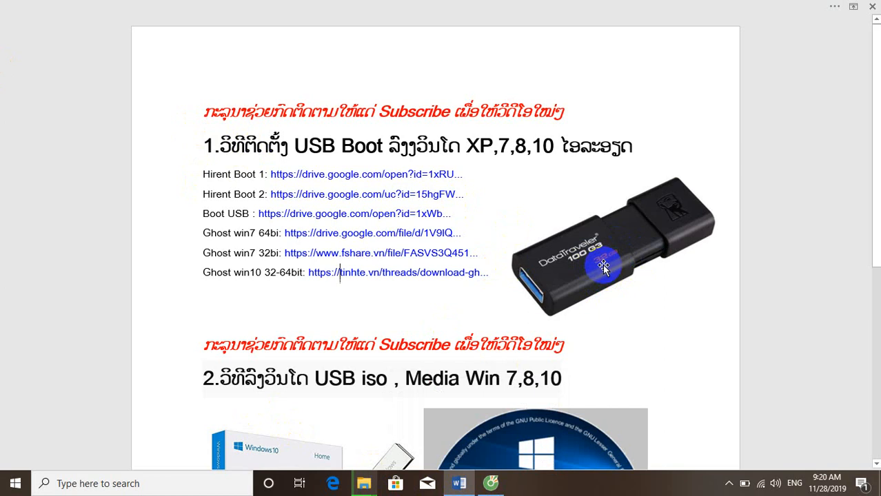
mouse_move(487, 488)
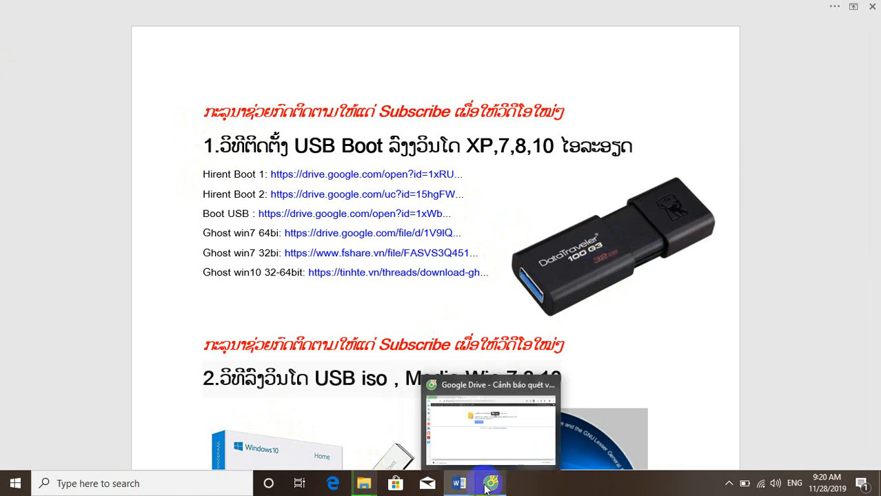
click(364, 484)
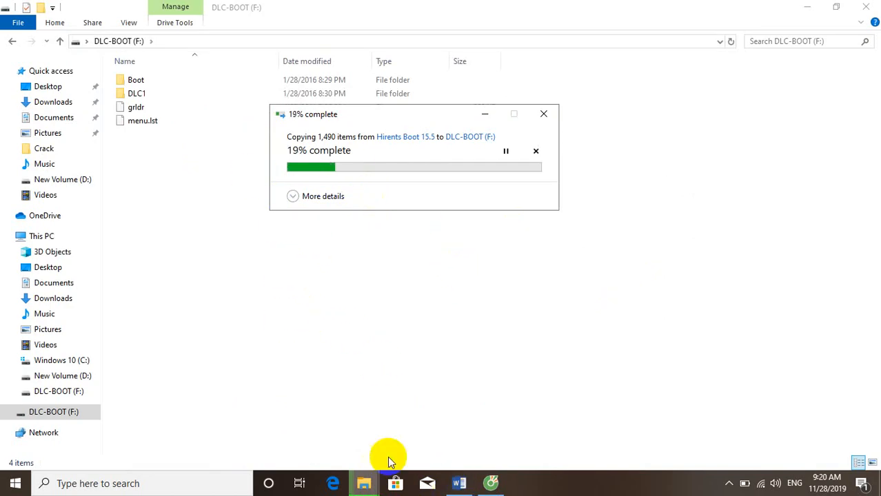
mouse_move(457, 485)
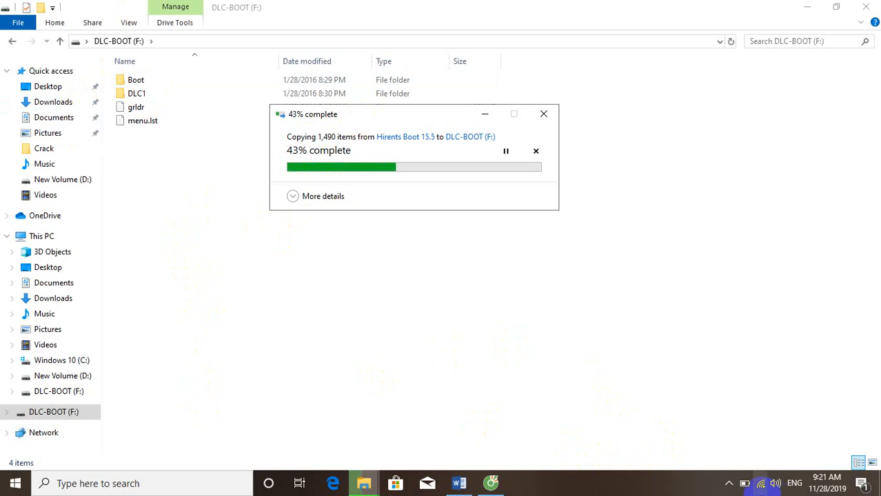
click(729, 484)
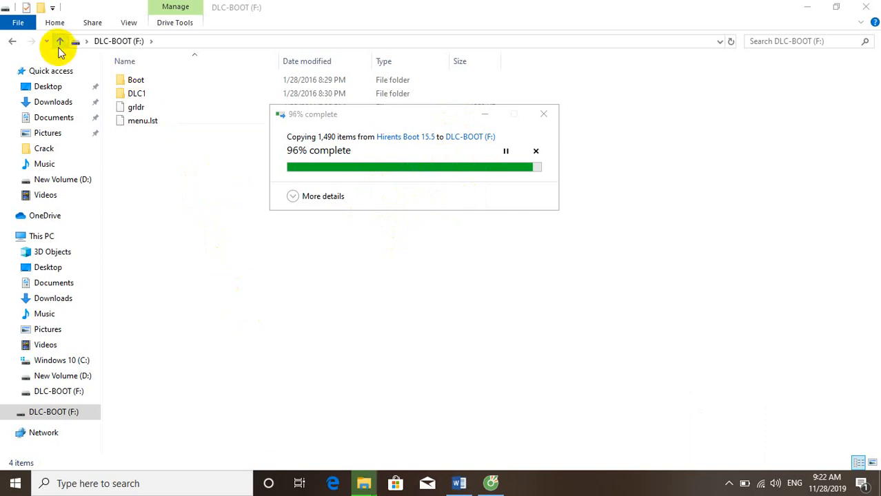
Step: Go back to This PC and replace the files with the same names on DLC-BOOT (F:)
click(12, 44)
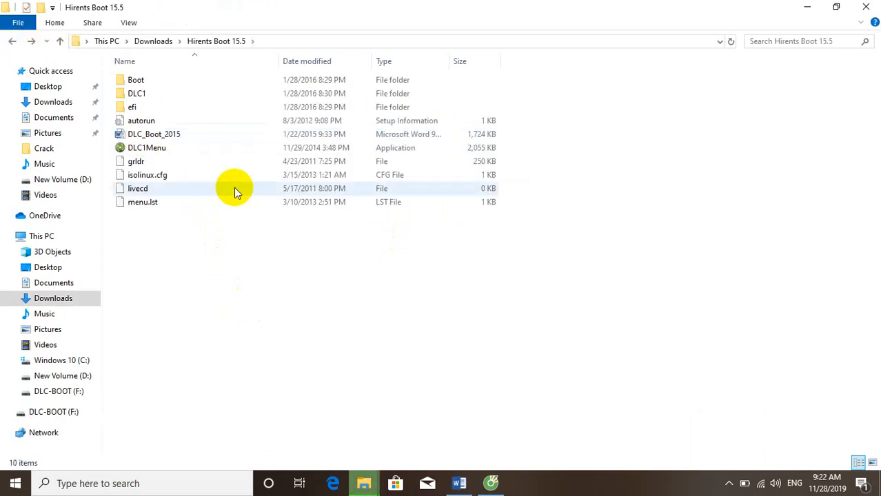
click(12, 43)
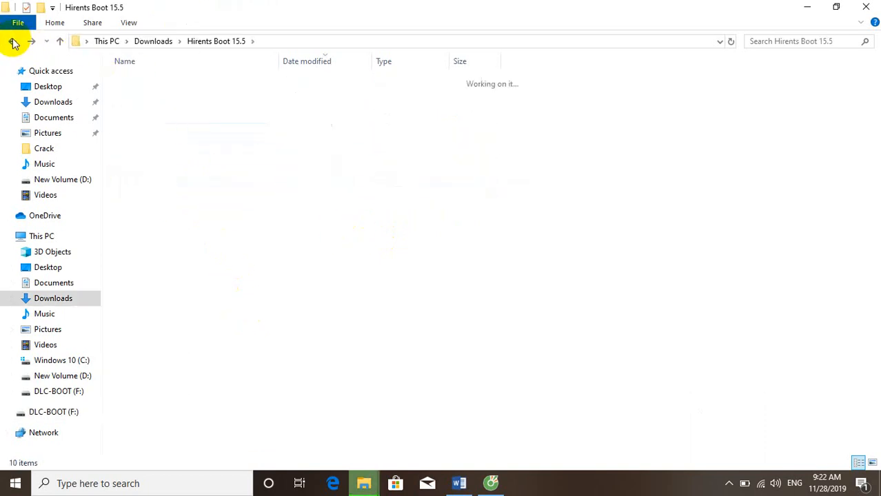
click(12, 41)
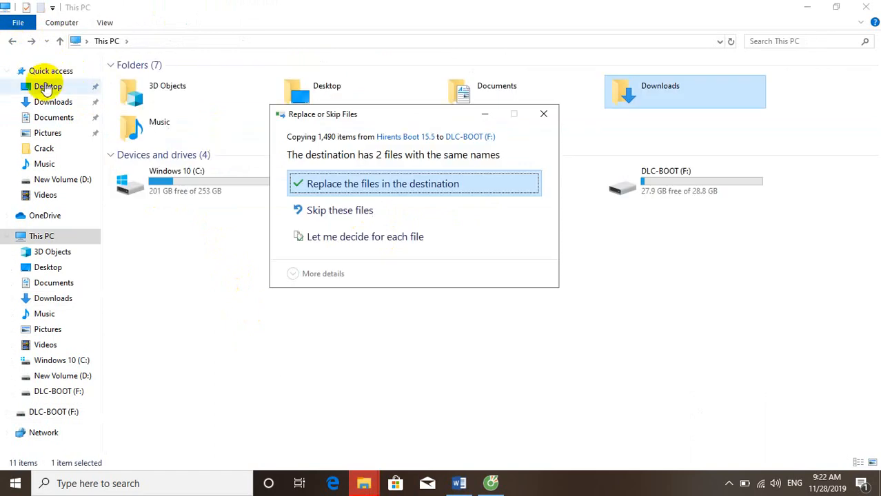
click(317, 185)
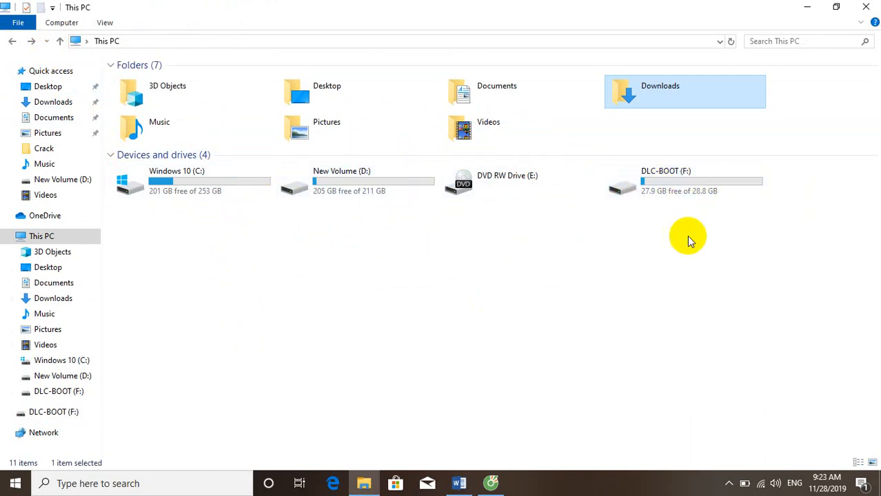
Step: Check the copied Hiren's boot files on DLC-BOOT (F:), and return to This PC
click(699, 191)
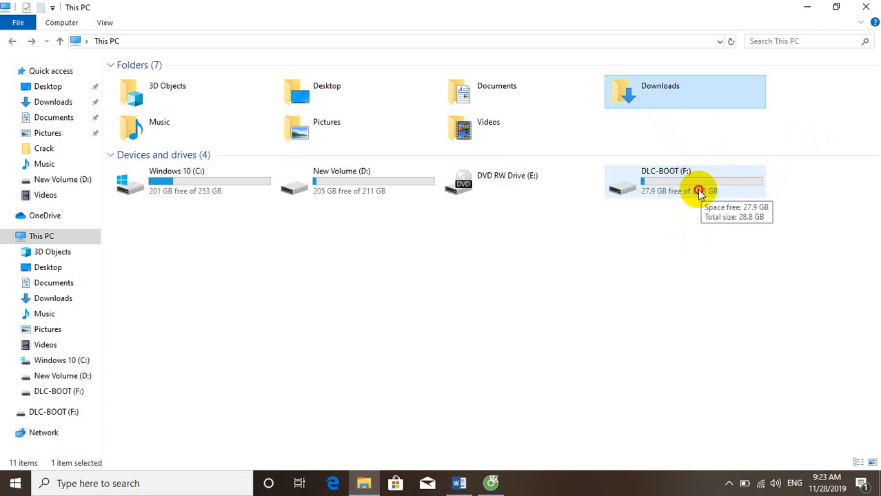
double_click(698, 192)
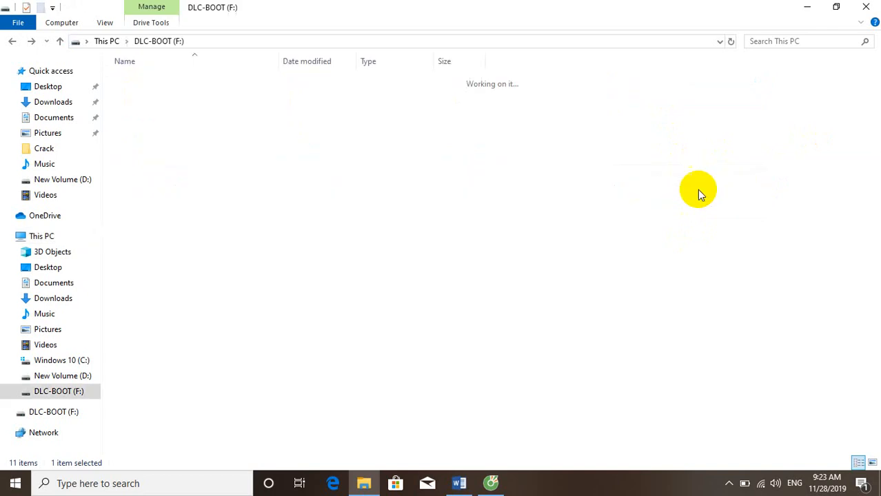
click(11, 42)
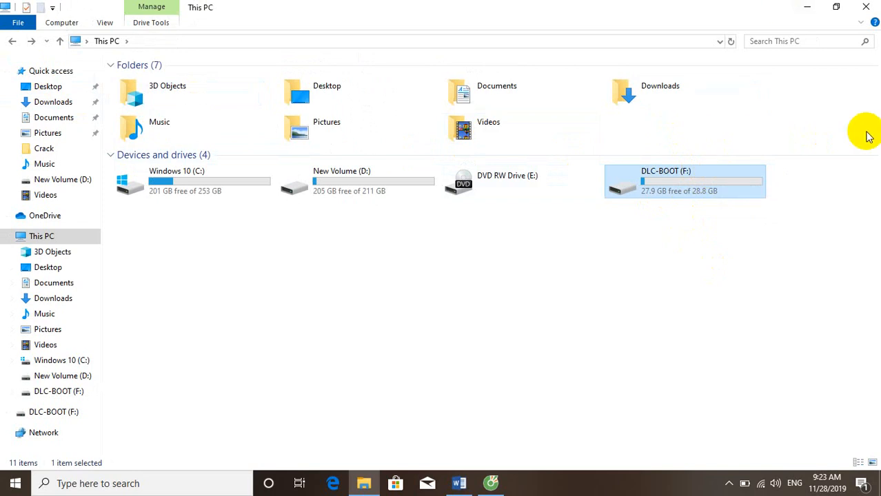
double_click(642, 200)
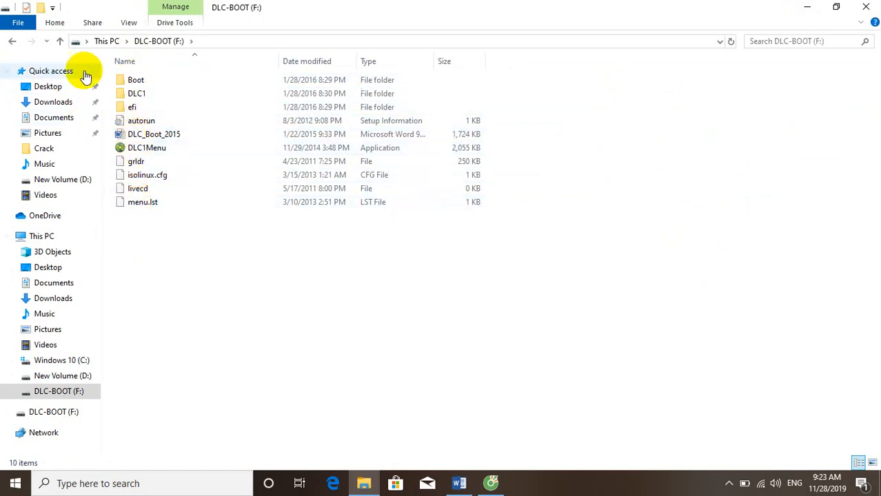
click(12, 41)
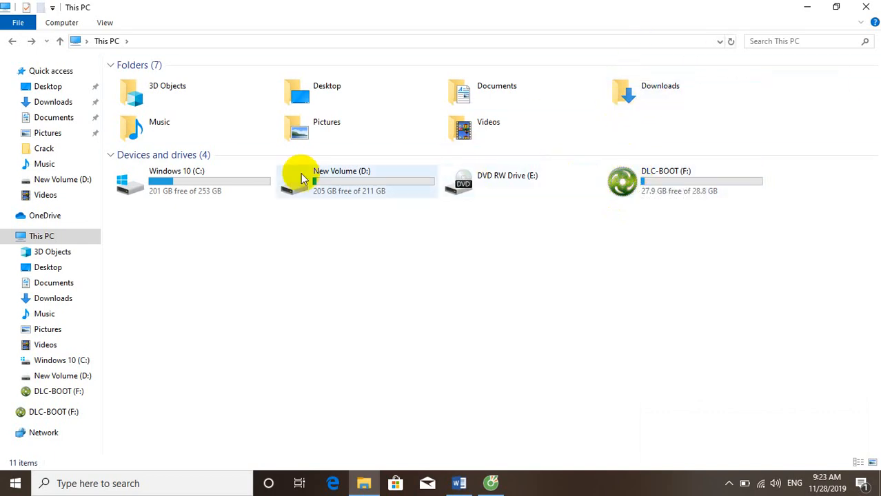
Step: Look through the files on New Volume (D:) and the contents of DLC-BOOT (F:) again, ending at This PC
double_click(358, 190)
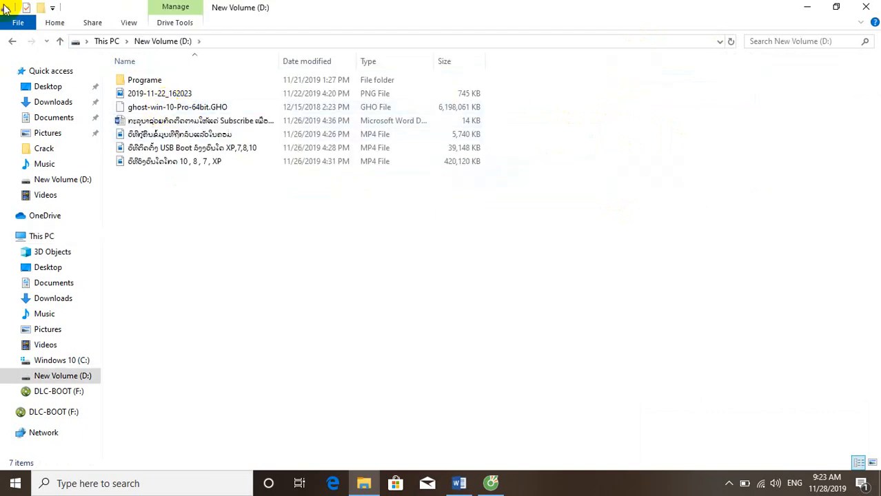
click(12, 41)
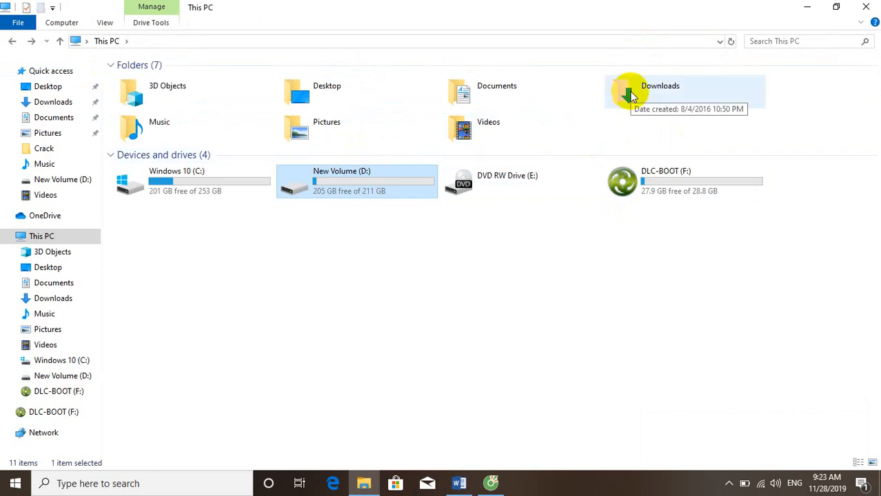
double_click(639, 186)
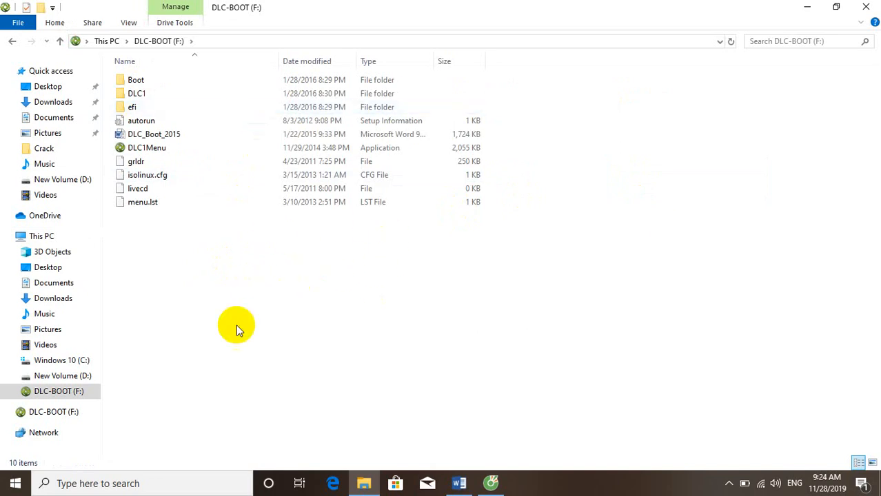
click(11, 42)
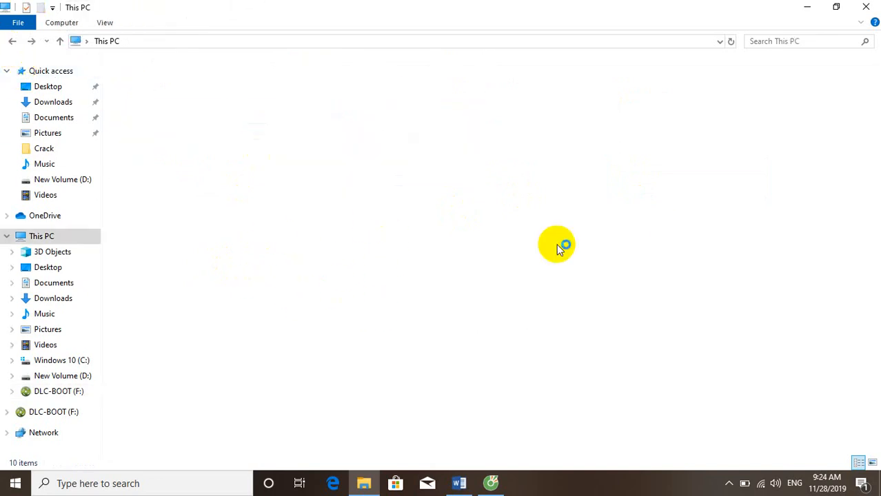
double_click(644, 191)
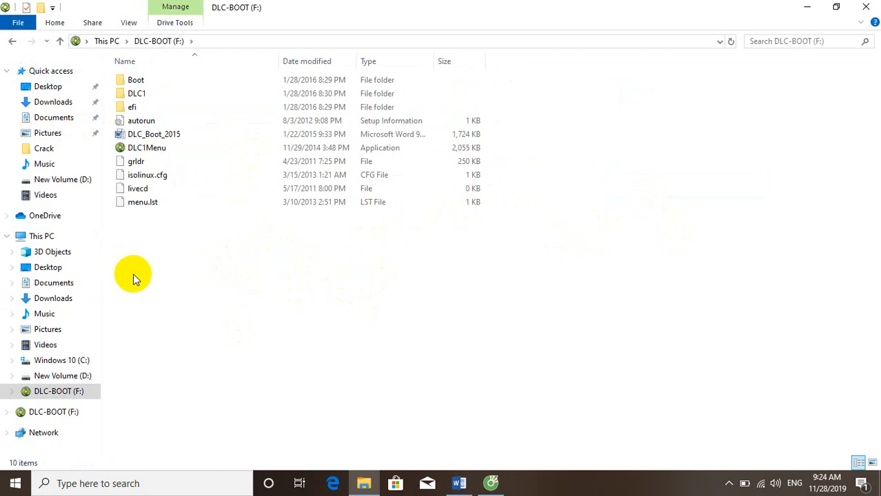
click(12, 42)
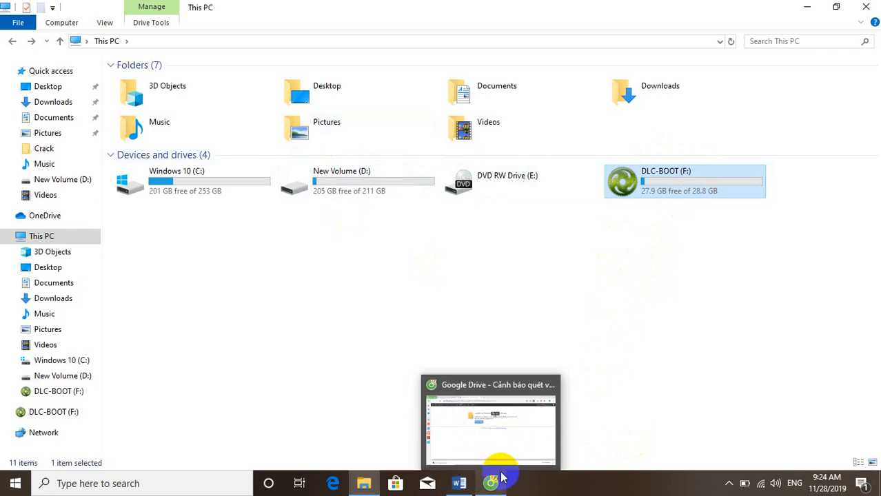
Step: Show the hidden notification-area icons
click(728, 484)
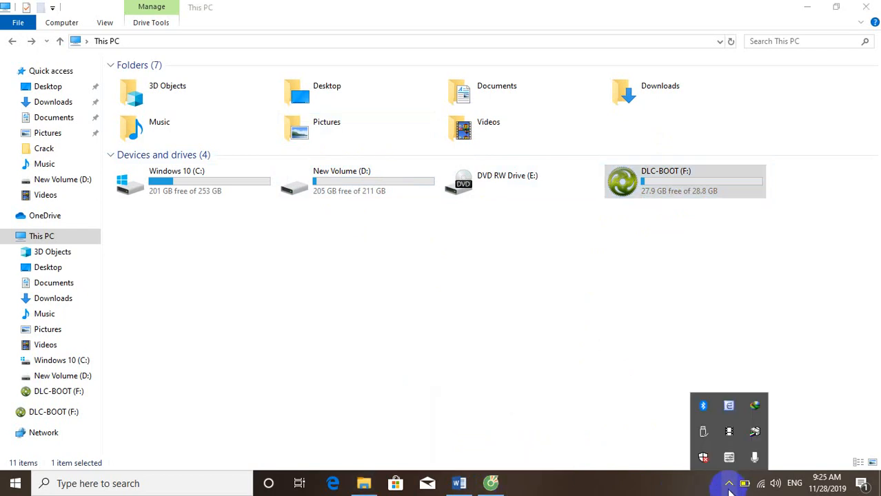
click(729, 484)
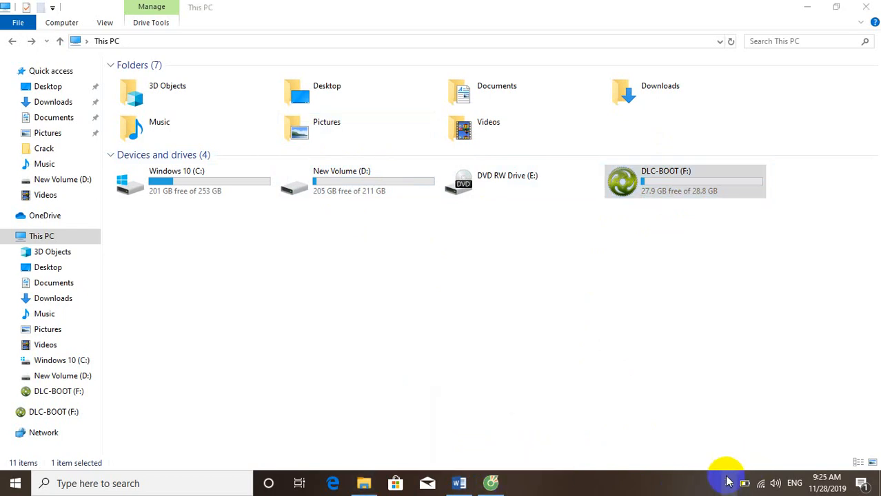
click(729, 485)
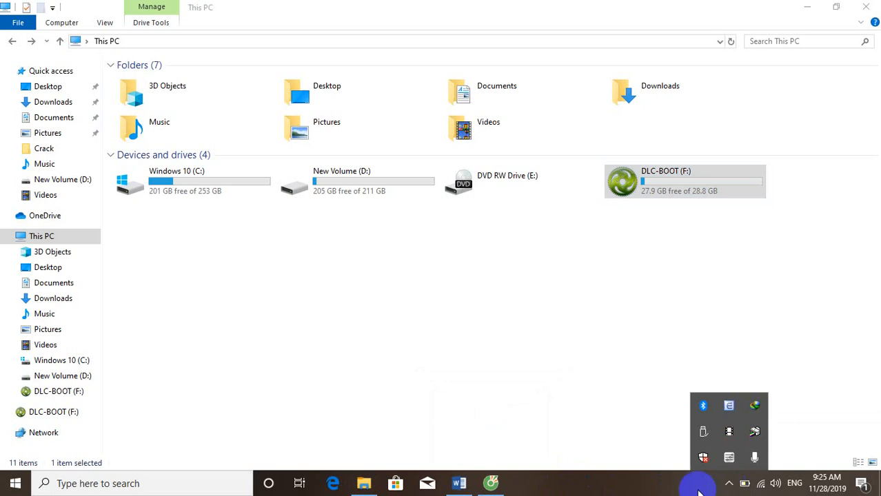
click(698, 490)
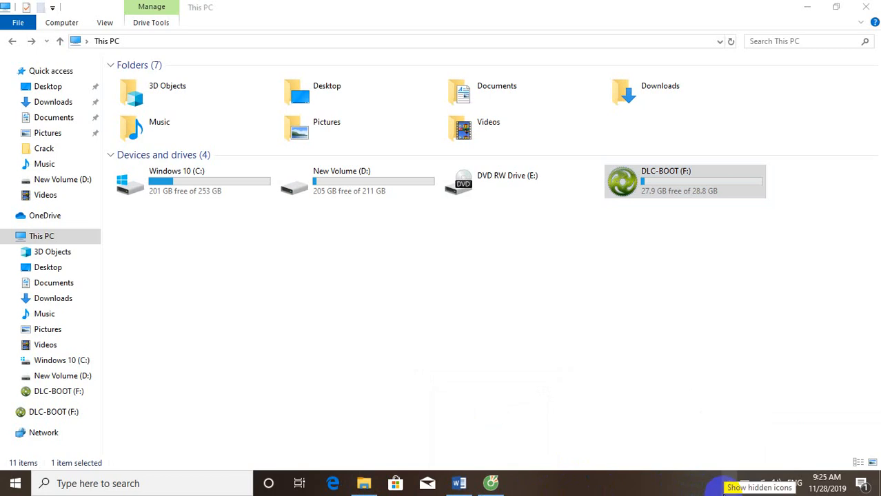
click(727, 483)
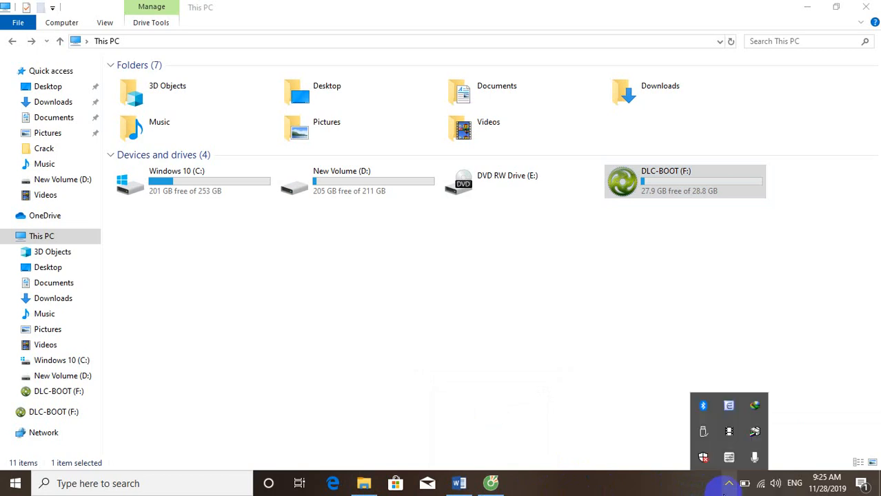